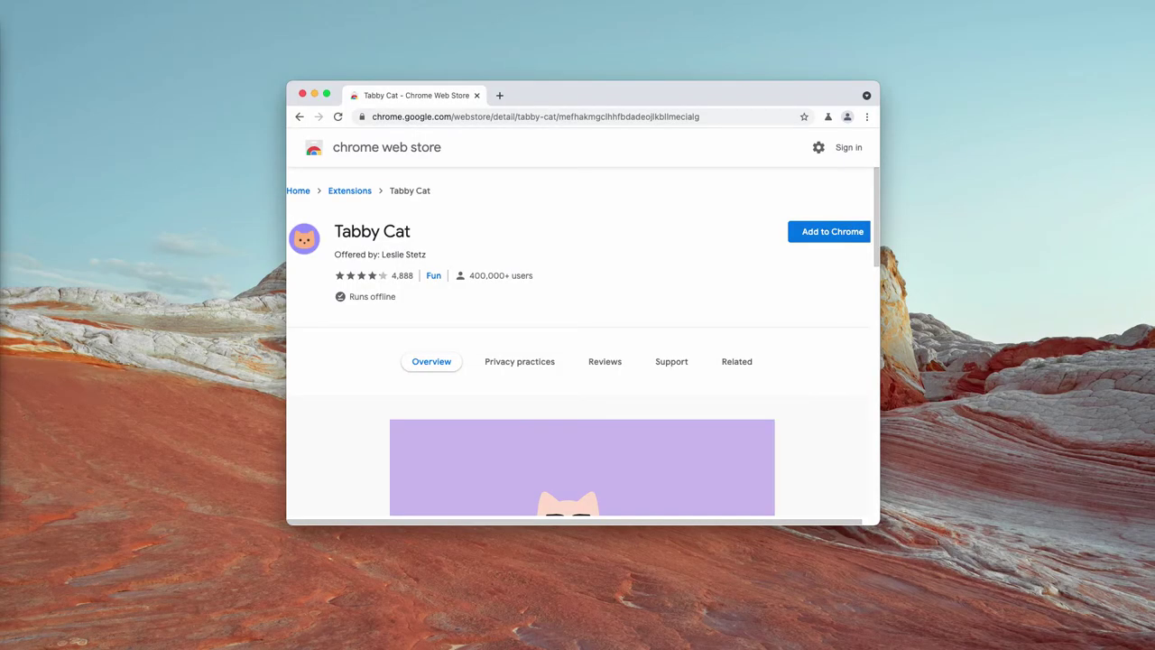
# Browse the Tabby Cat store listing and flip through its screenshots
pyautogui.moveTo(675, 93); pyautogui.dragTo(655, 103)
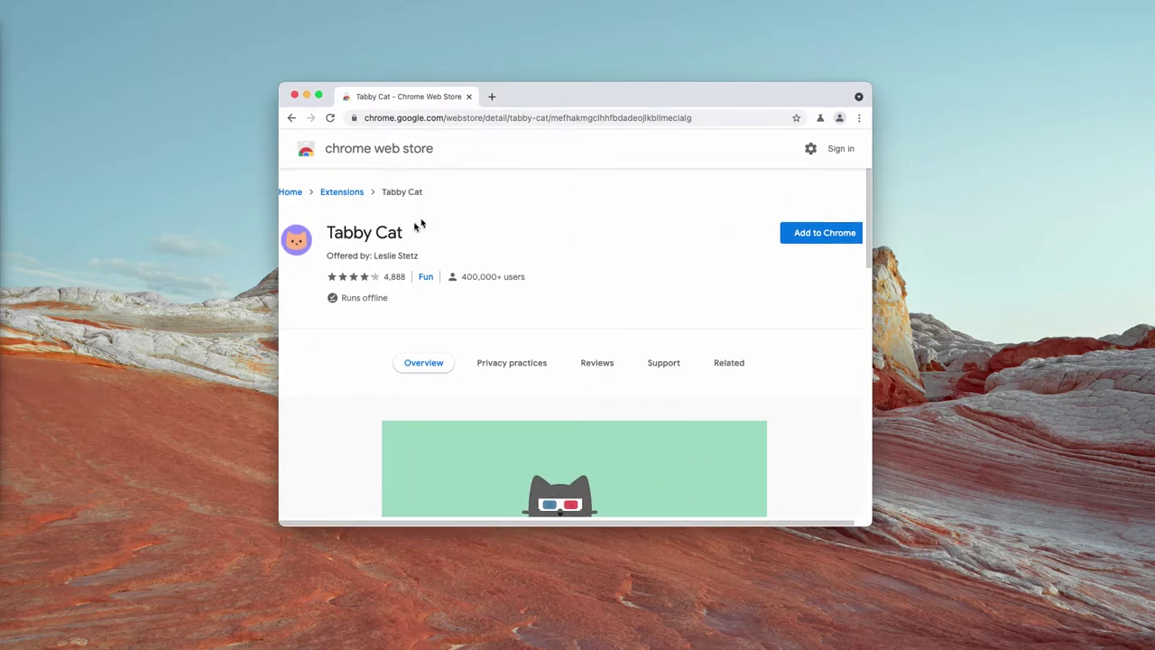
pyautogui.scroll(-2, 632, 293)
pyautogui.scroll(-3, 632, 294)
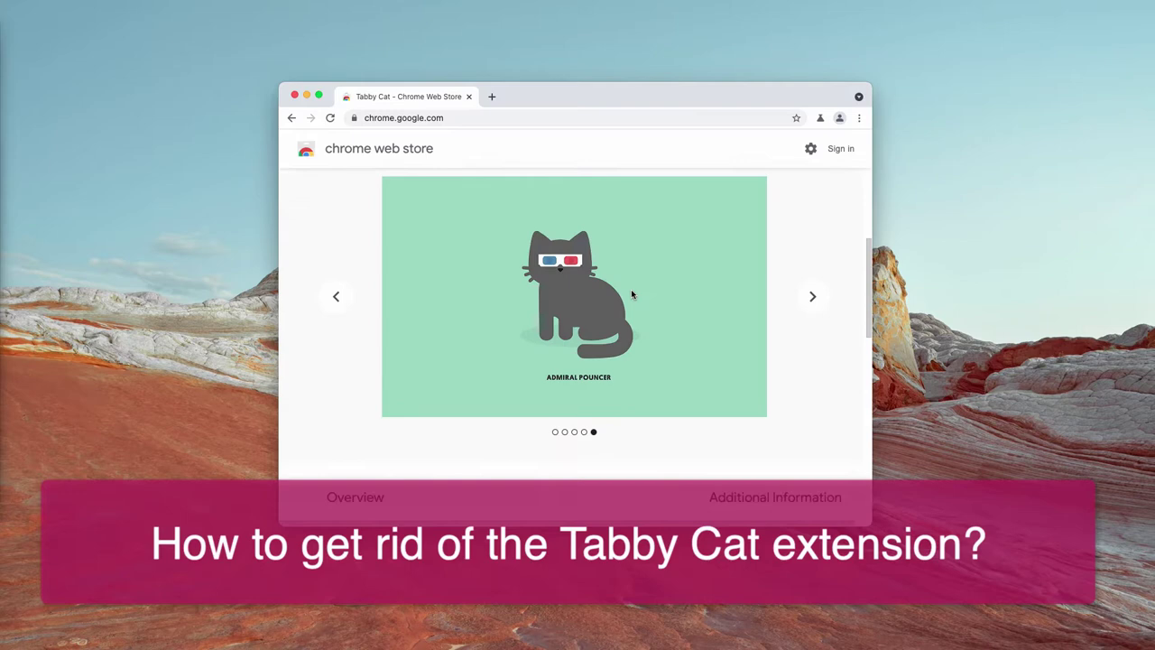
pyautogui.scroll(-3, 632, 294)
pyautogui.scroll(-2, 632, 293)
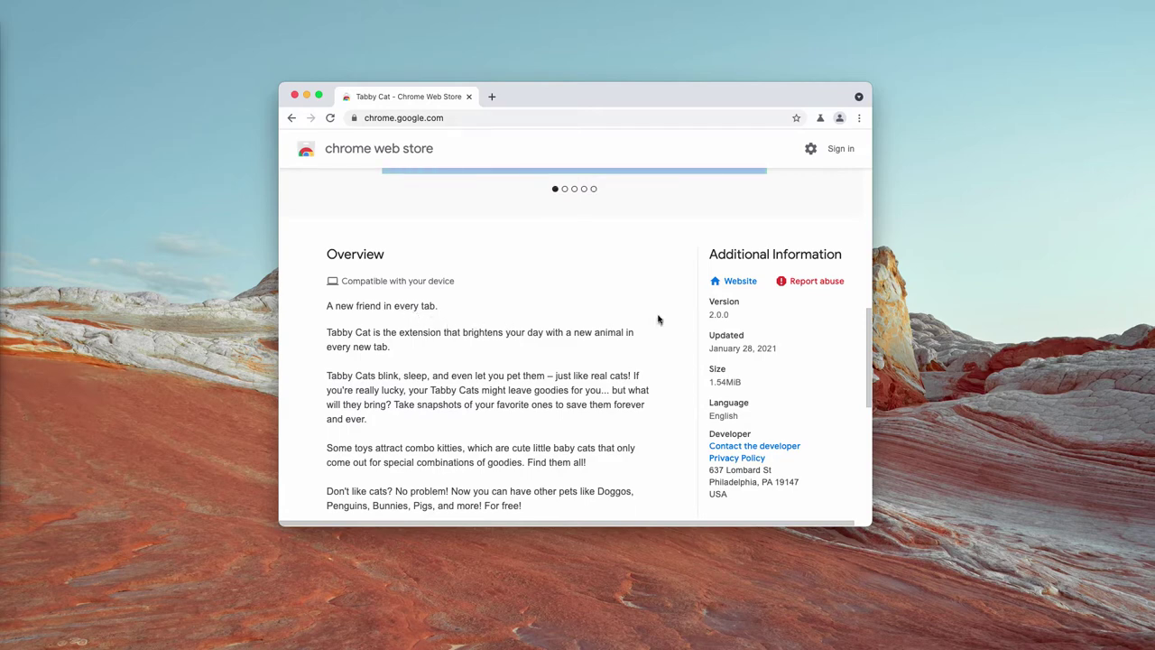
pyautogui.scroll(3, 541, 310)
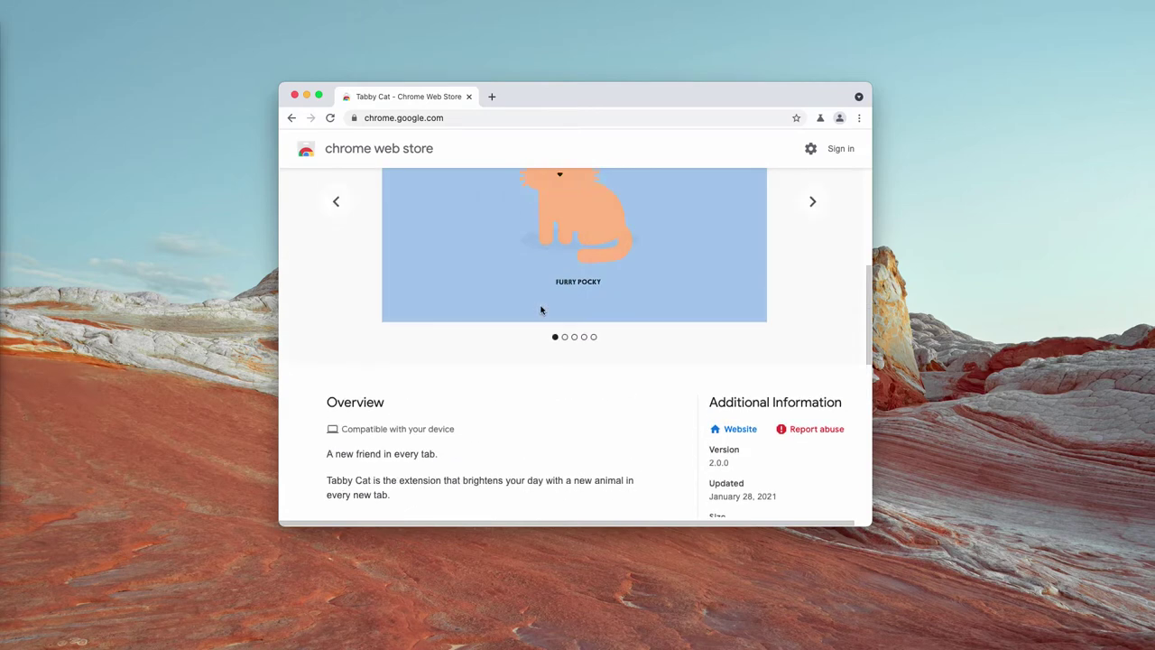
pyautogui.scroll(3, 541, 310)
pyautogui.scroll(-3, 542, 310)
pyautogui.scroll(2, 784, 276)
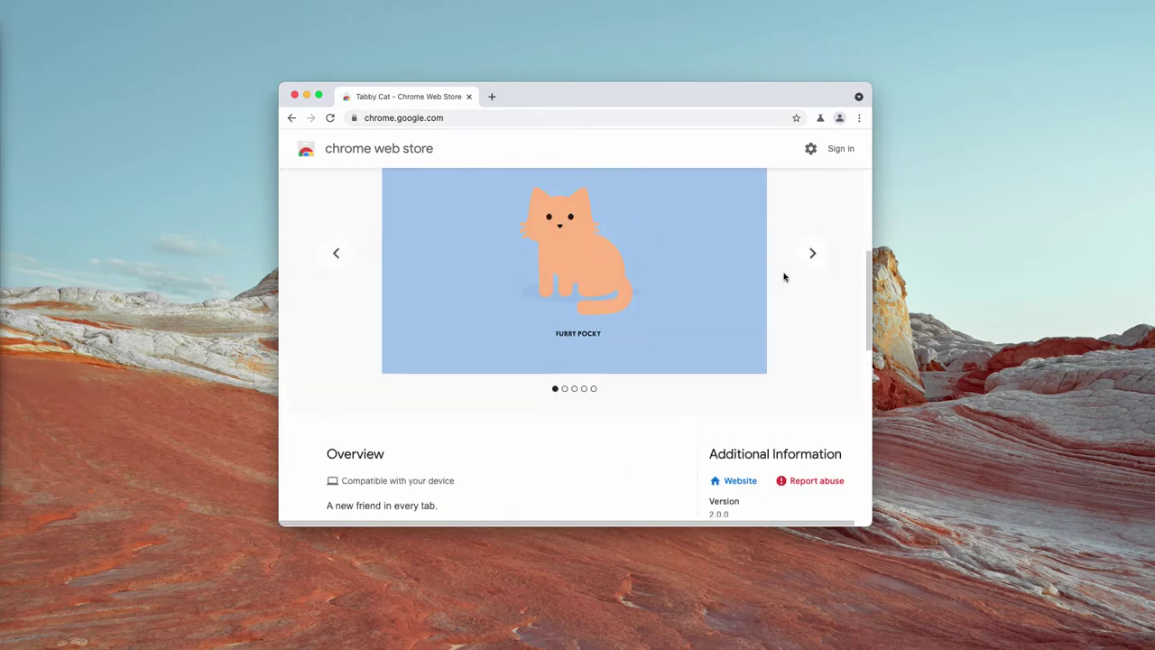
pyautogui.click(819, 262)
pyautogui.scroll(1, 820, 262)
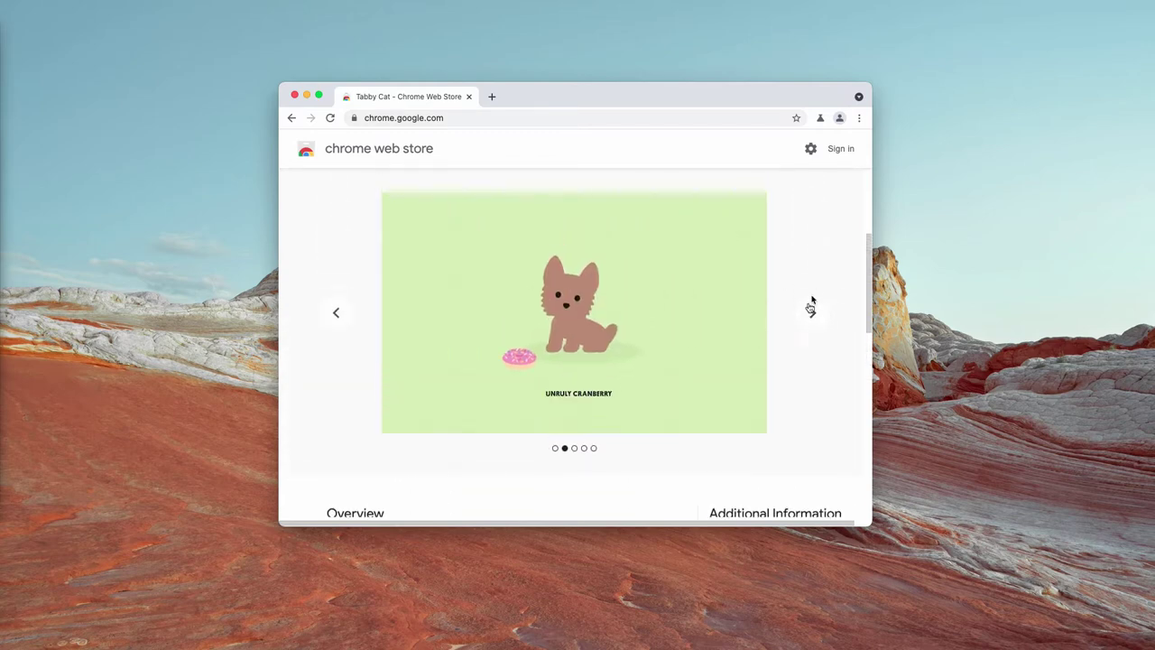
pyautogui.click(809, 326)
pyautogui.click(808, 318)
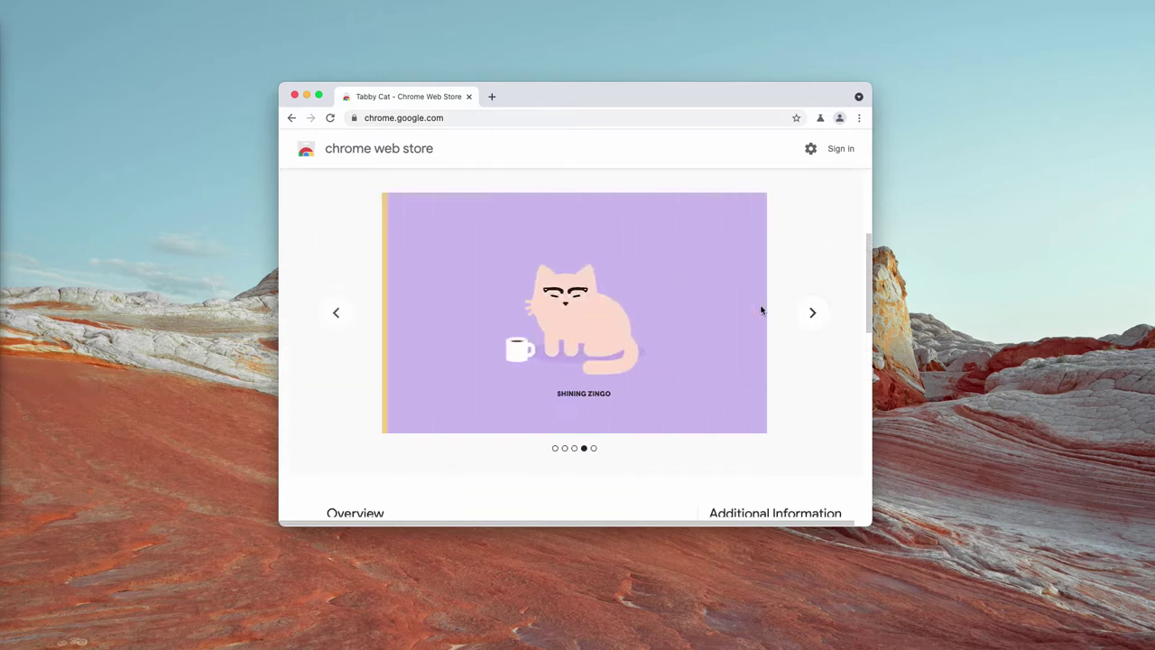
pyautogui.click(809, 316)
# Add the Tabby Cat extension to Chromium and confirm the installation
pyautogui.scroll(-5, 794, 271)
pyautogui.scroll(-4, 645, 271)
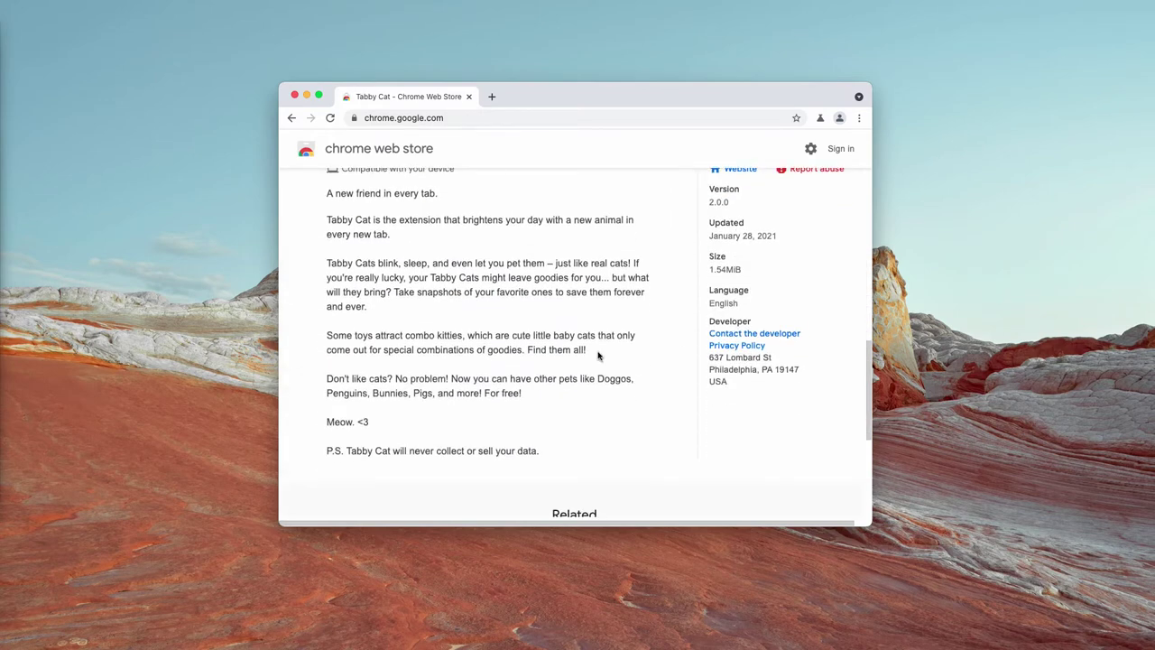
pyautogui.scroll(-5, 598, 388)
pyautogui.scroll(1, 598, 356)
pyautogui.scroll(3, 597, 356)
pyautogui.scroll(3, 579, 366)
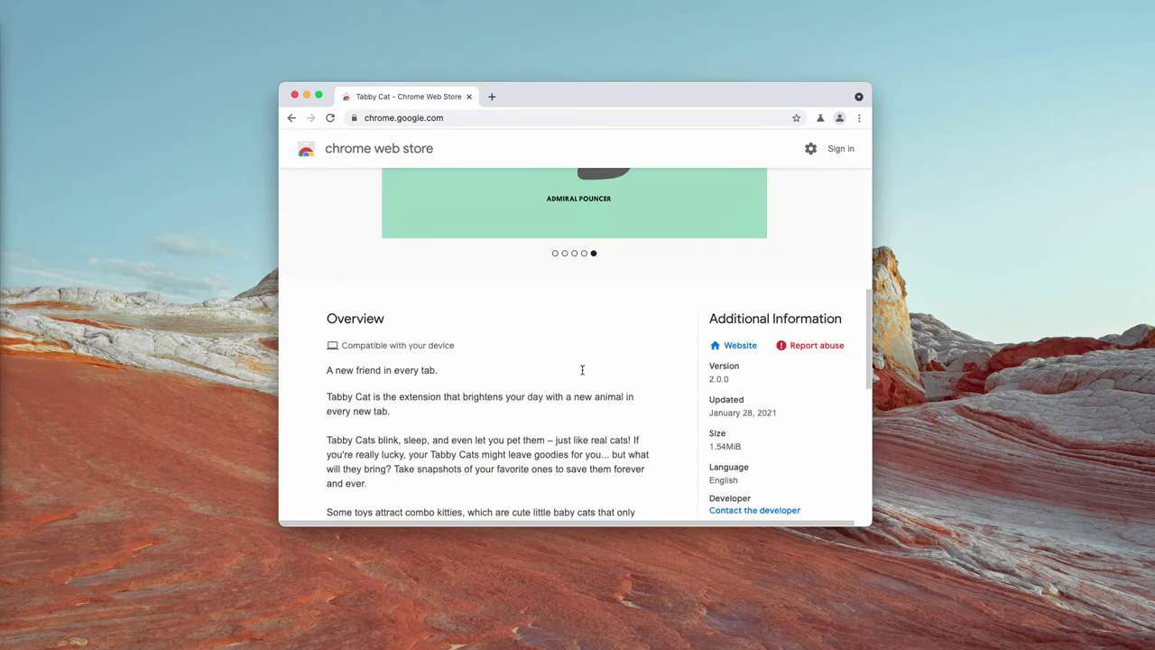
pyautogui.scroll(-1, 582, 370)
pyautogui.scroll(-3, 582, 374)
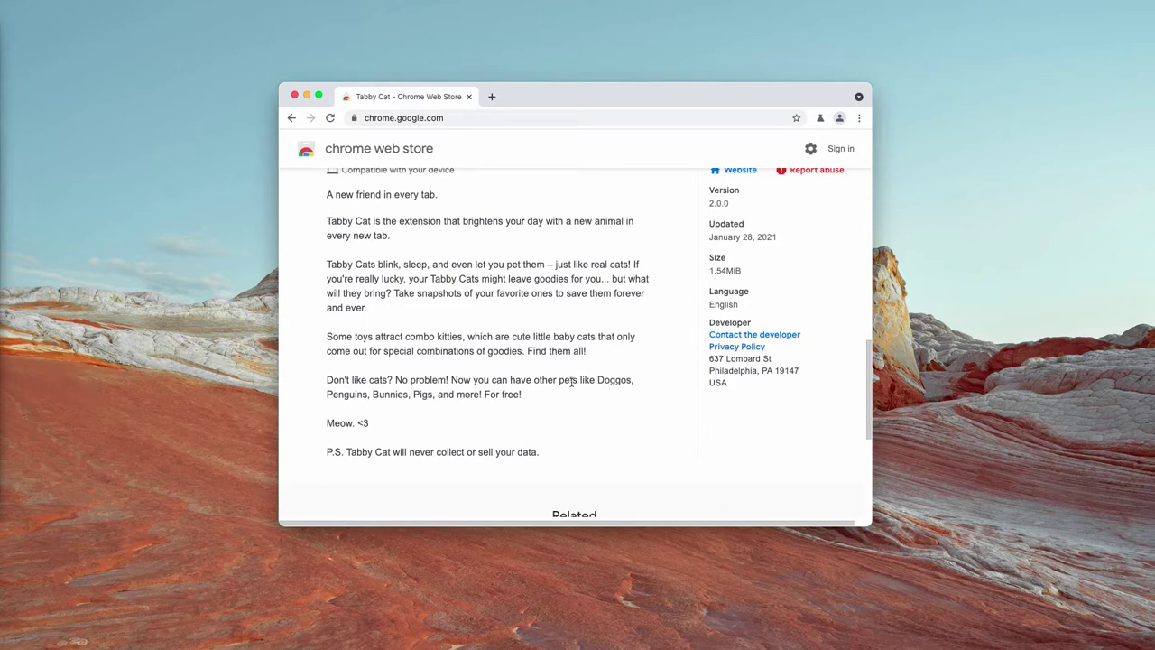
pyautogui.scroll(2, 511, 383)
pyautogui.scroll(2, 511, 384)
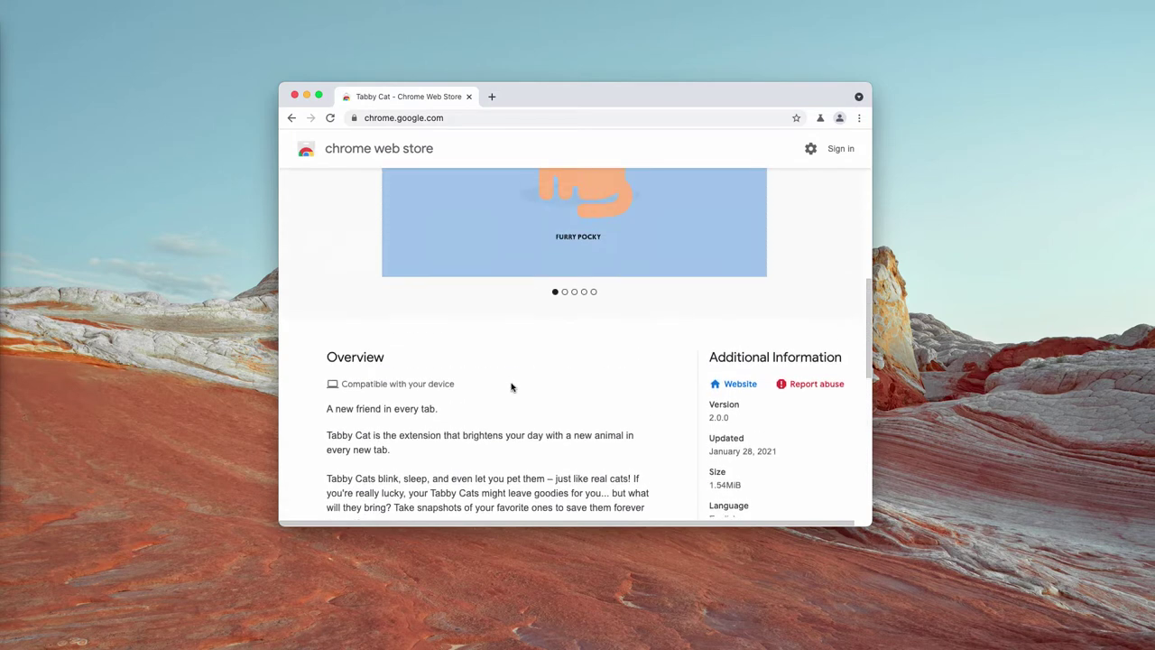
pyautogui.scroll(1, 511, 387)
pyautogui.scroll(2, 480, 310)
pyautogui.scroll(1, 480, 310)
pyautogui.scroll(2, 480, 310)
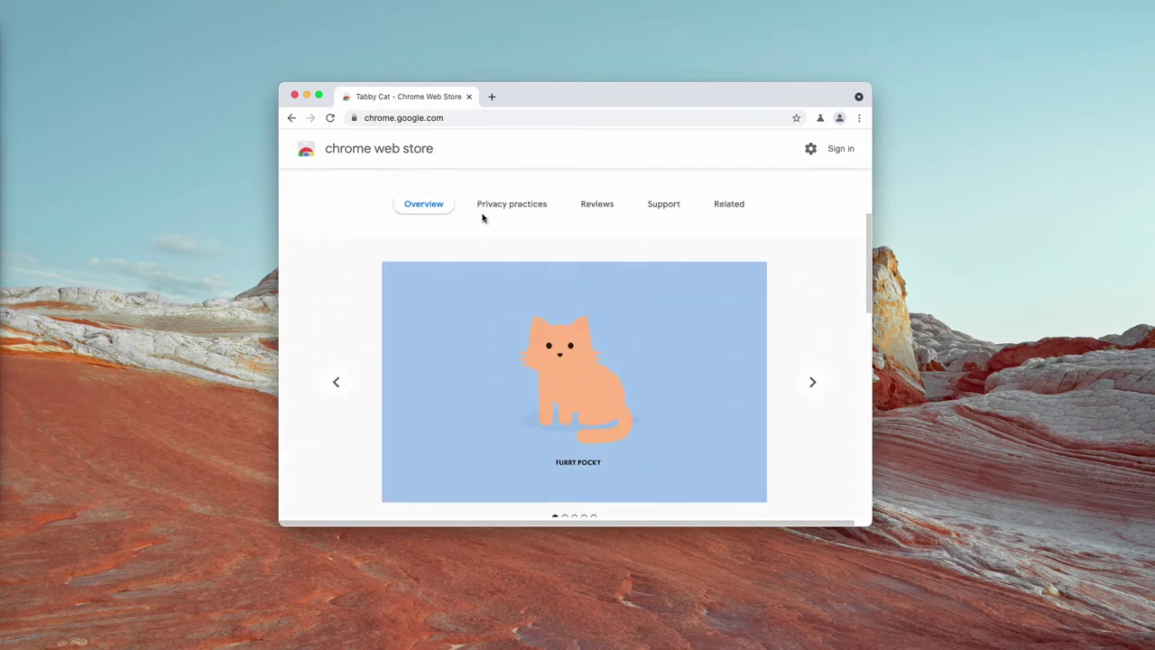
pyautogui.scroll(2, 592, 241)
pyautogui.click(815, 233)
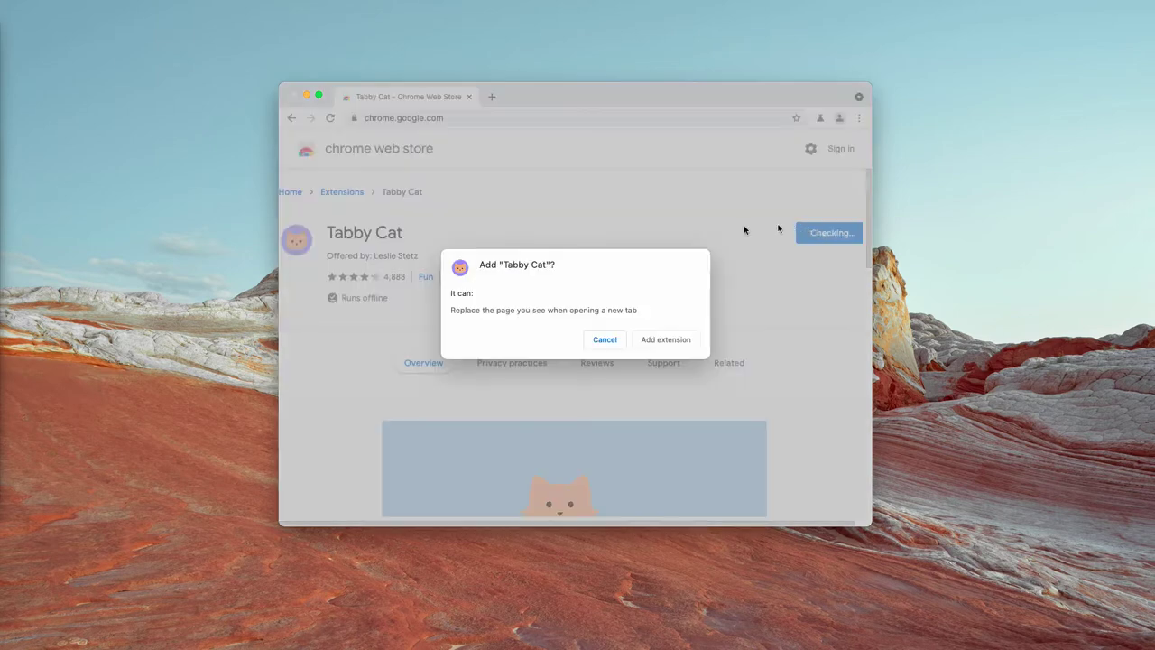
pyautogui.click(666, 340)
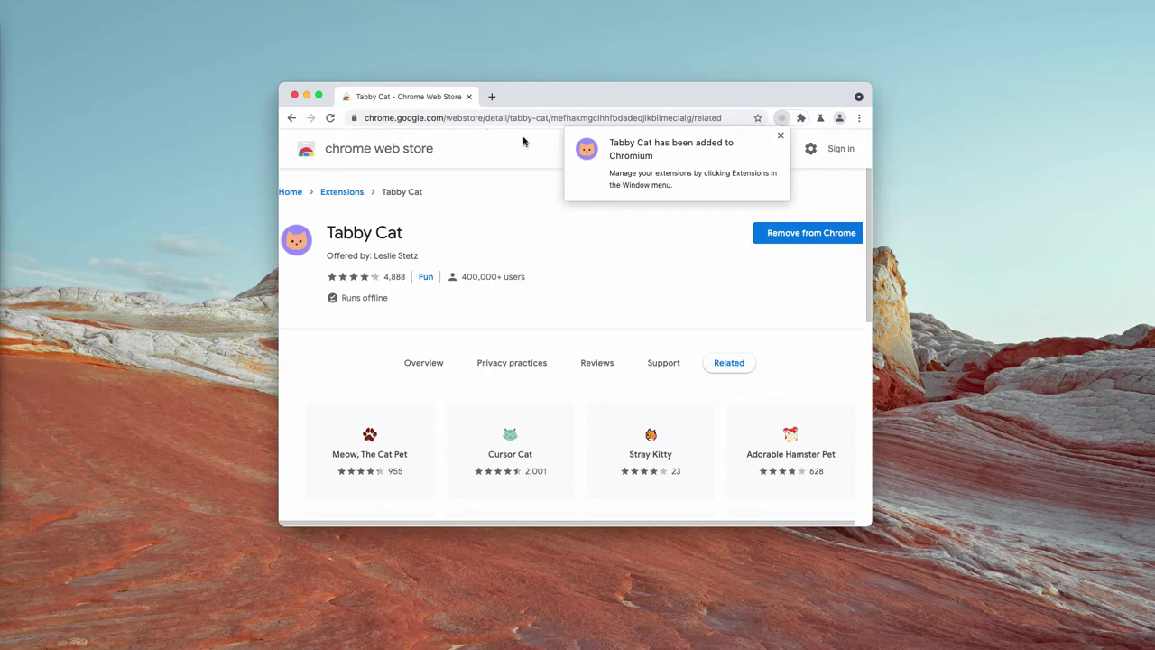
# Keep Tabby Cat's new-tab page, then search 'virus' in another tab and close it
pyautogui.click(492, 97)
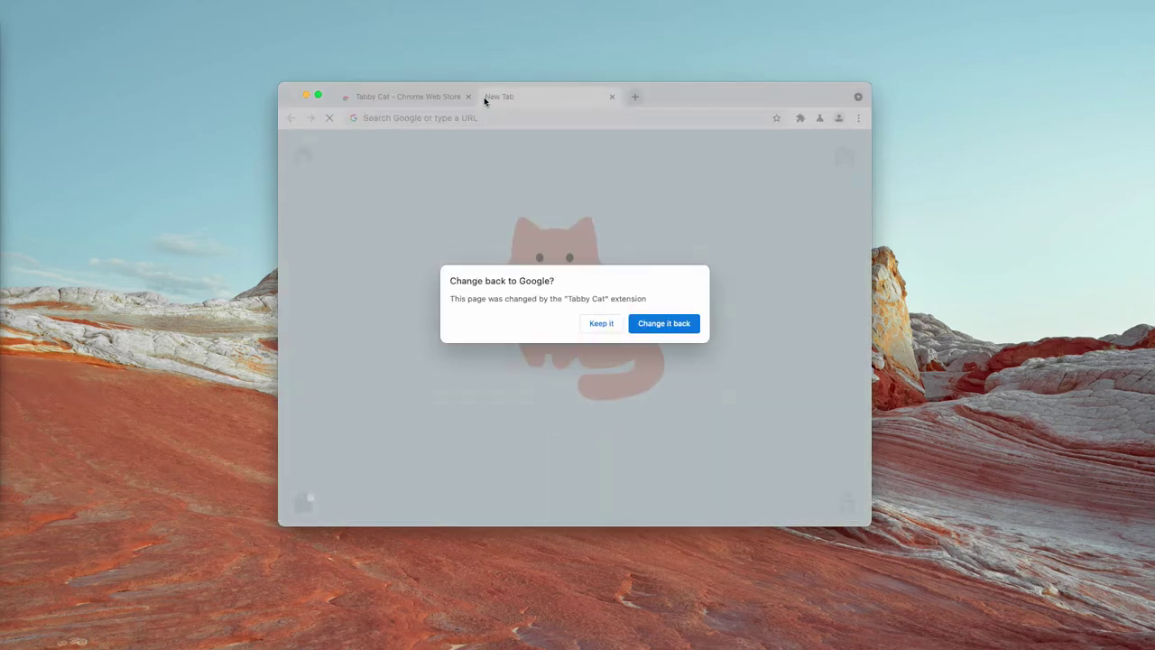
pyautogui.click(599, 322)
pyautogui.click(634, 96)
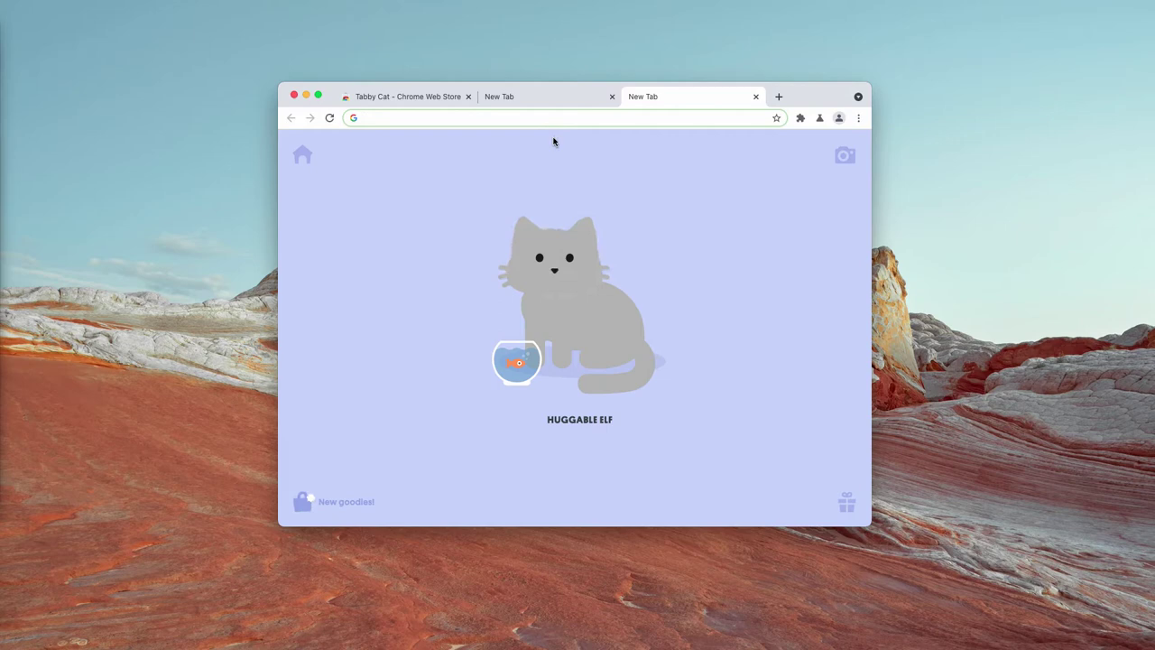
pyautogui.write('virus')
pyautogui.press('Return')
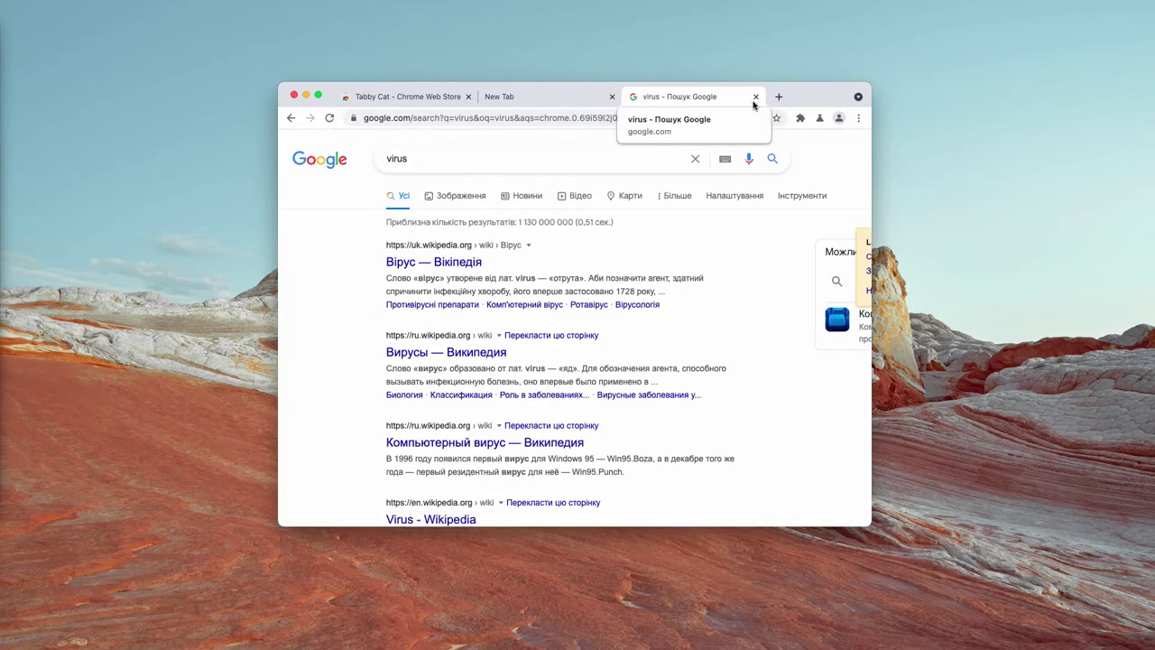
pyautogui.click(756, 97)
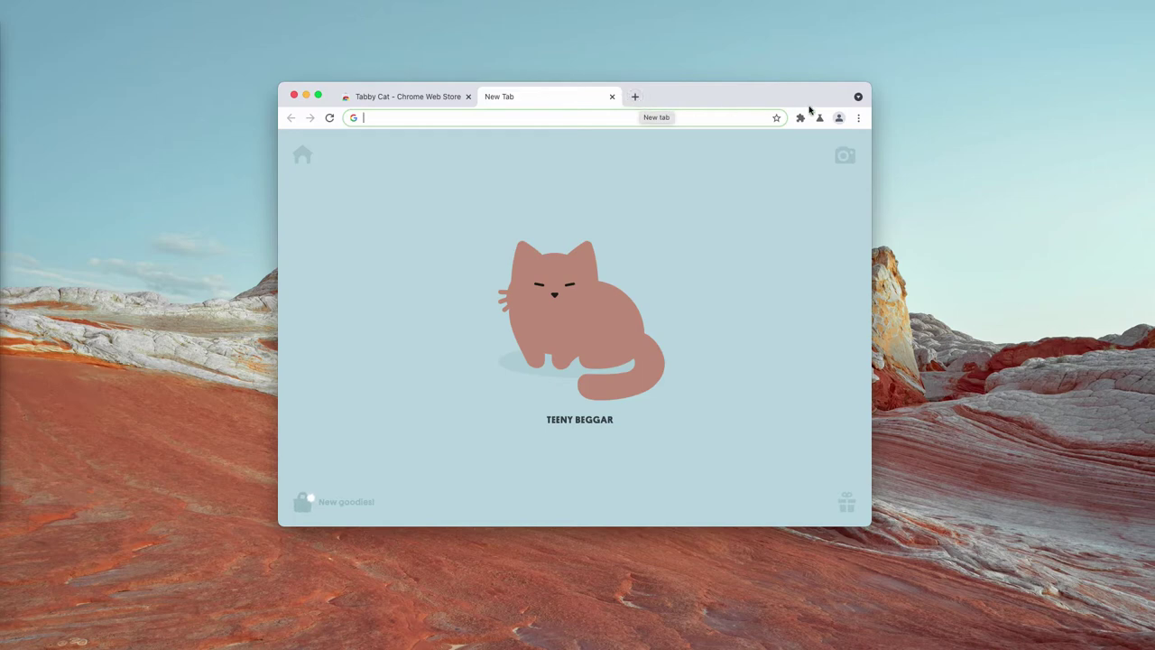
# Close the Tabby Cat store tab and go to Chromium's Extensions page
pyautogui.click(431, 97)
pyautogui.click(468, 97)
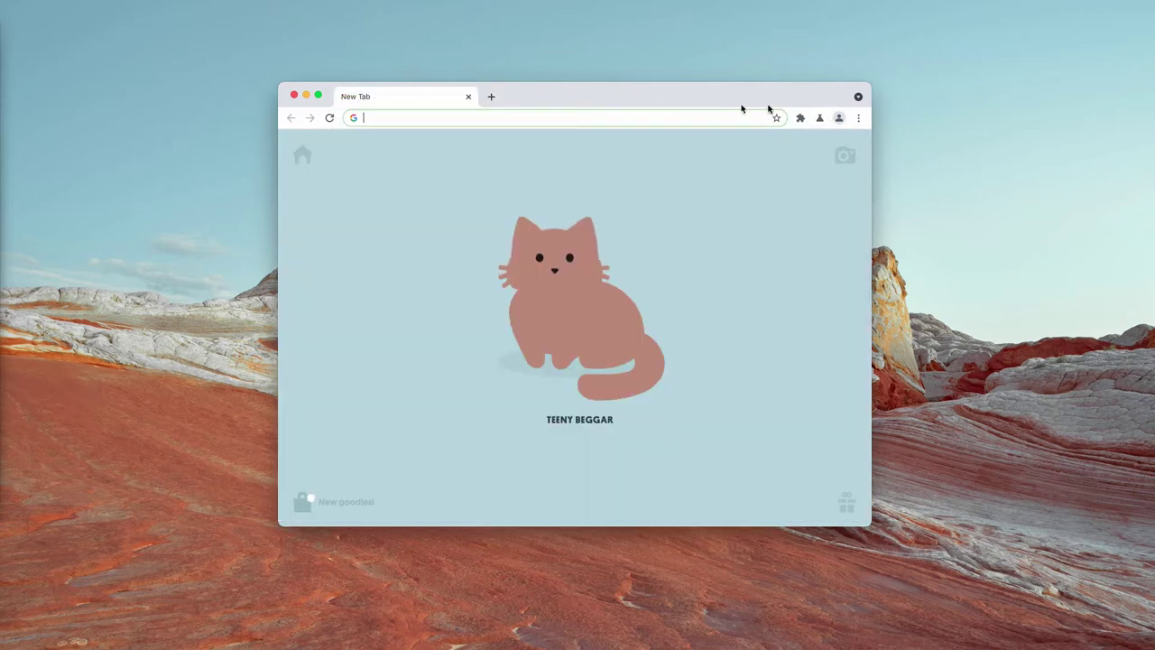
pyautogui.click(858, 117)
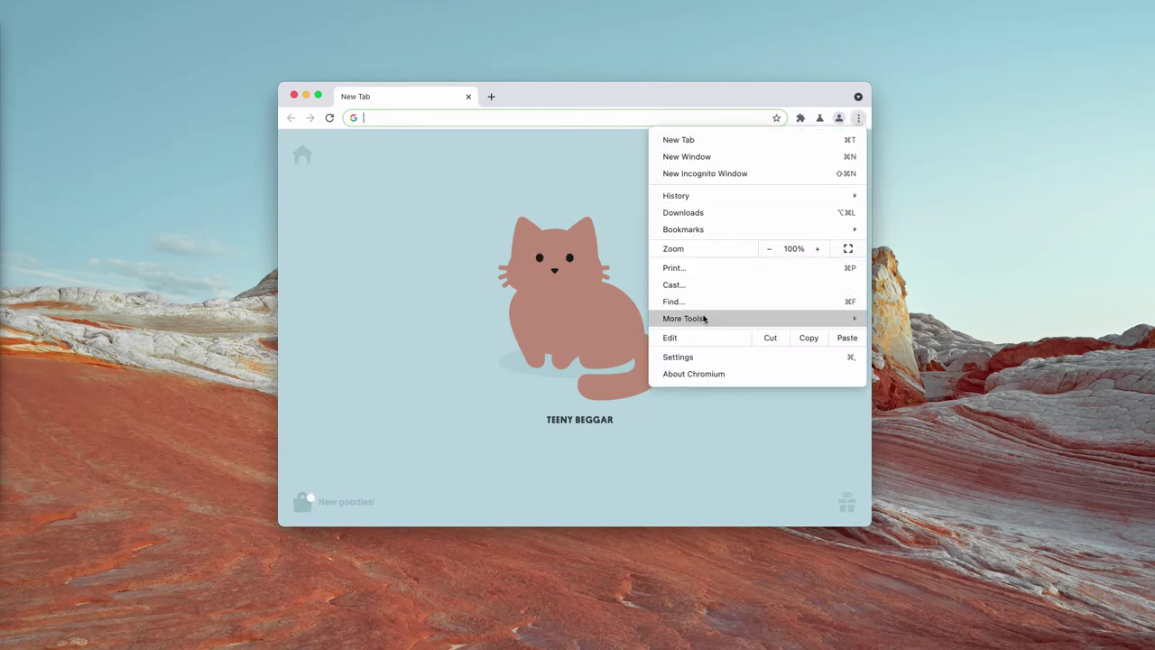
pyautogui.moveTo(683, 317)
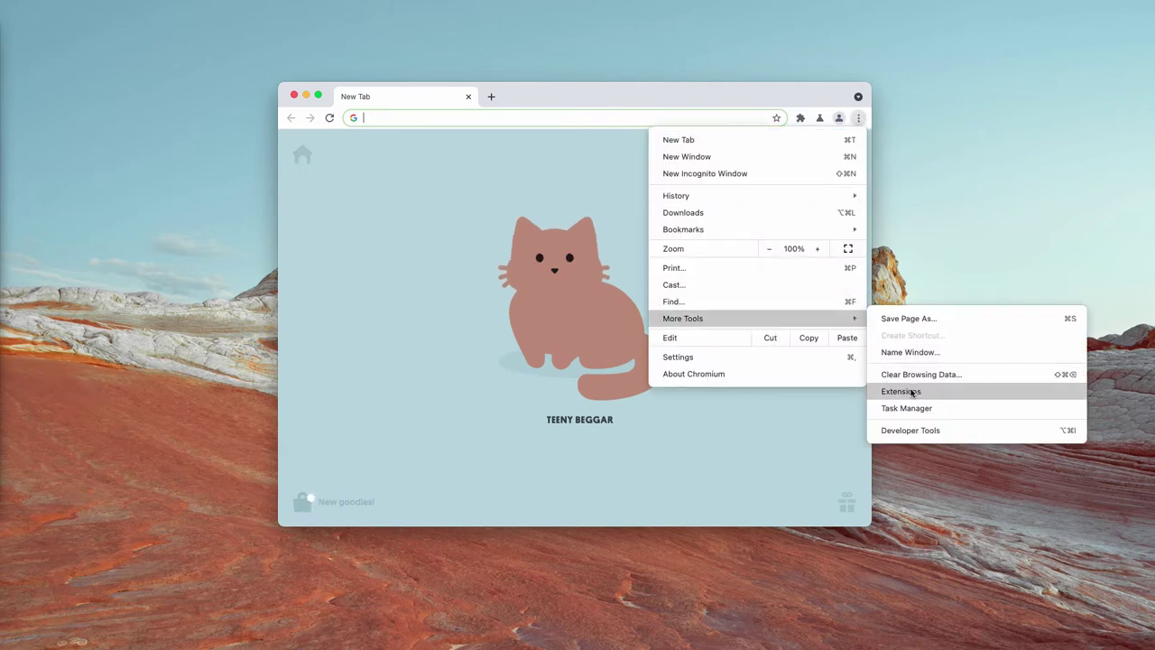
pyautogui.click(913, 393)
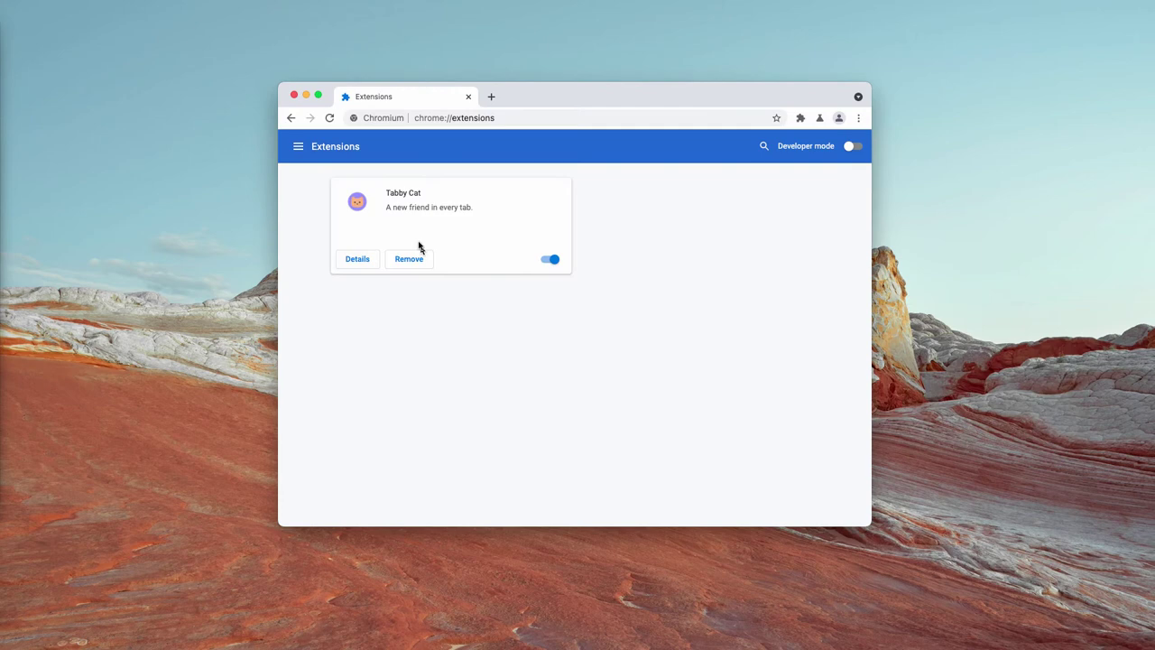
# Turn off Tabby Cat, then remove it and confirm the removal
pyautogui.moveTo(388, 193); pyautogui.dragTo(428, 193)
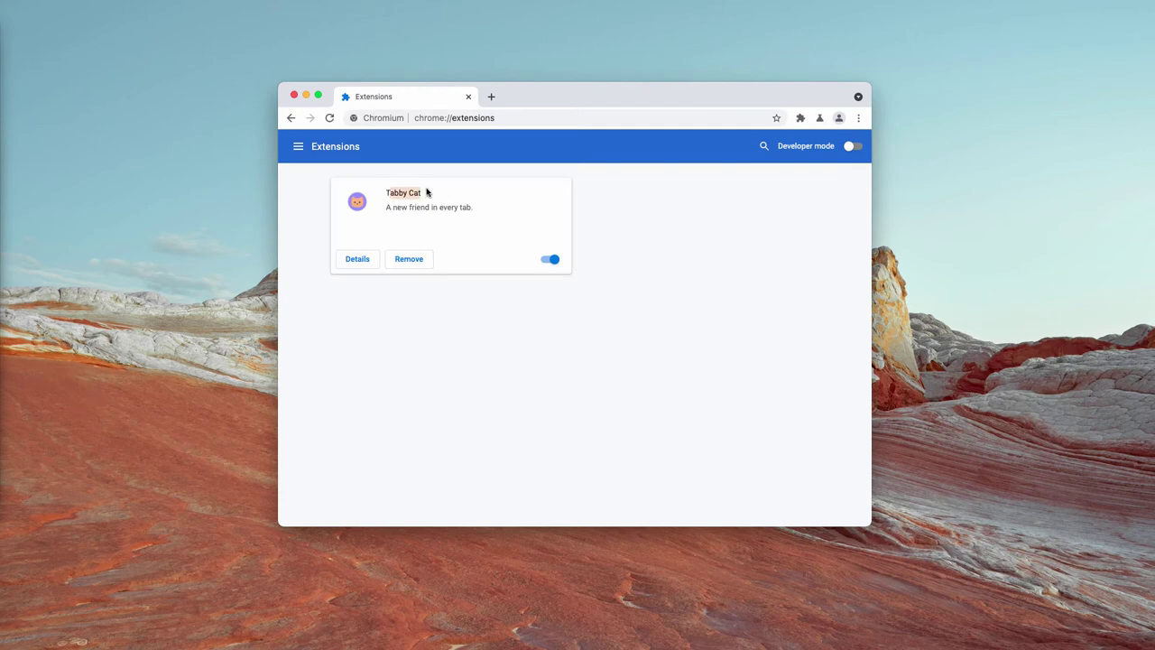
pyautogui.click(548, 261)
pyautogui.click(420, 262)
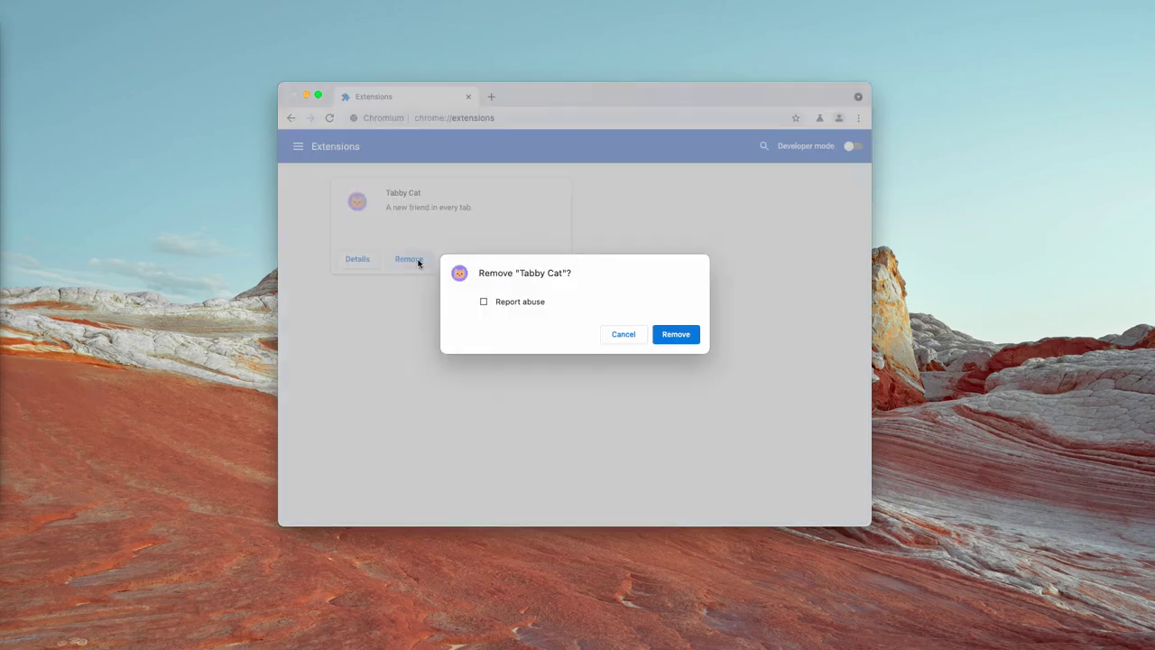
pyautogui.click(676, 335)
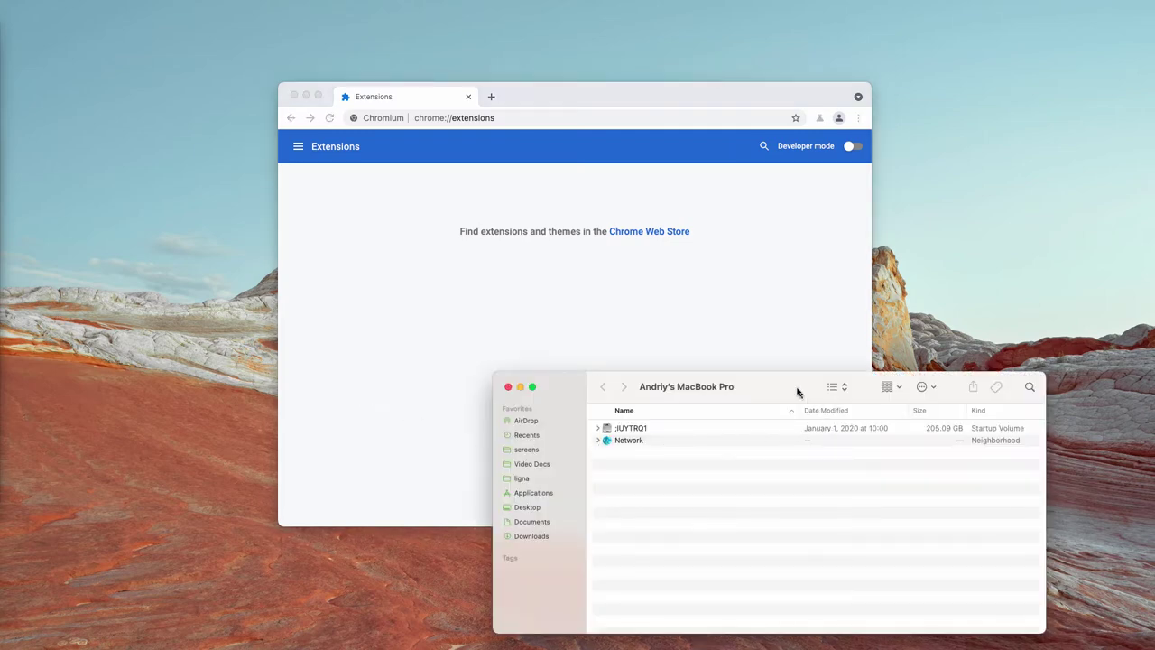
# Show the Applications folder in Finder and scroll through the apps for anything suspicious
pyautogui.moveTo(798, 391)
pyautogui.mouseDown()
pyautogui.moveTo(675, 265)
pyautogui.moveTo(637, 261)
pyautogui.mouseUp()
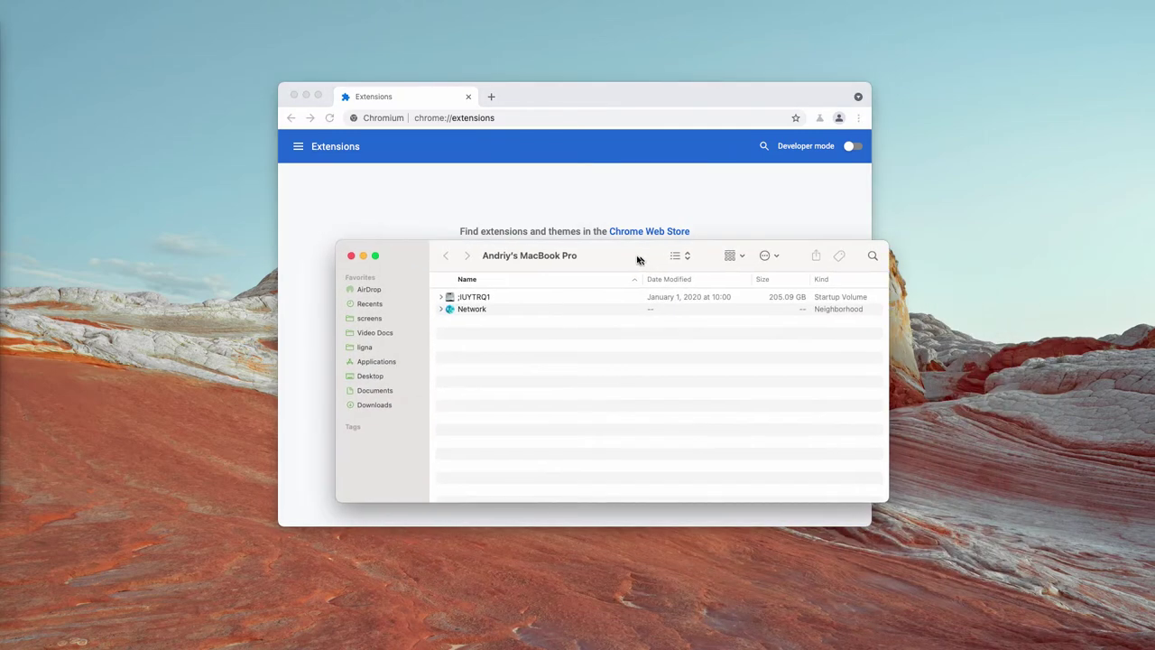
pyautogui.click(390, 362)
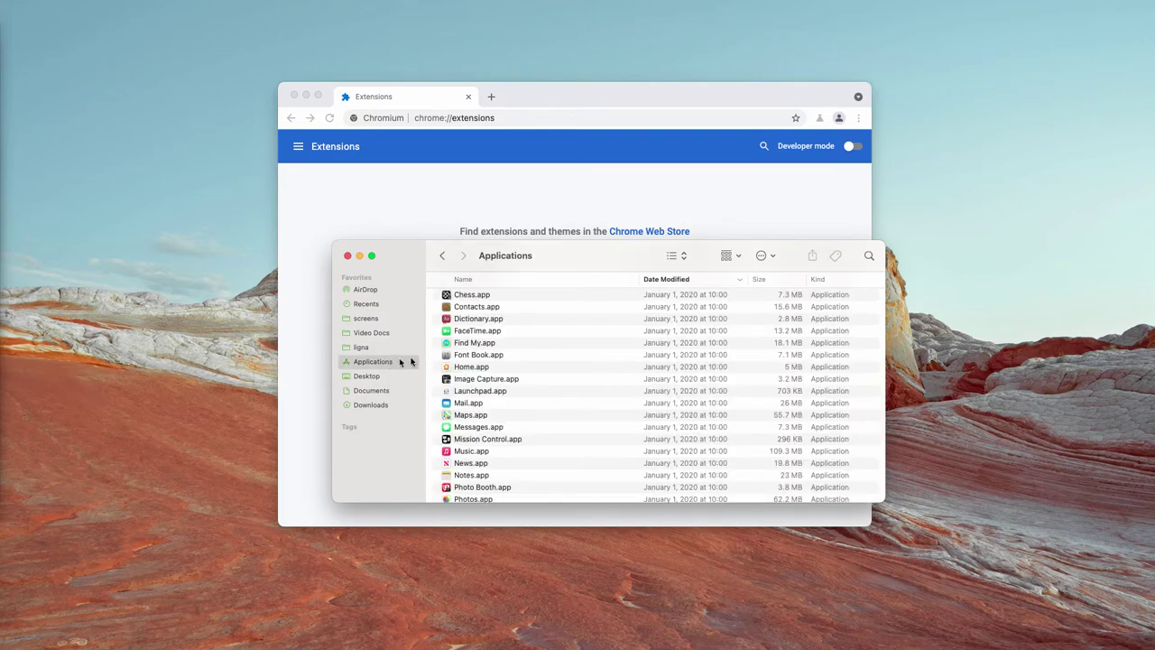
pyautogui.scroll(-5, 548, 390)
pyautogui.scroll(-5, 548, 390)
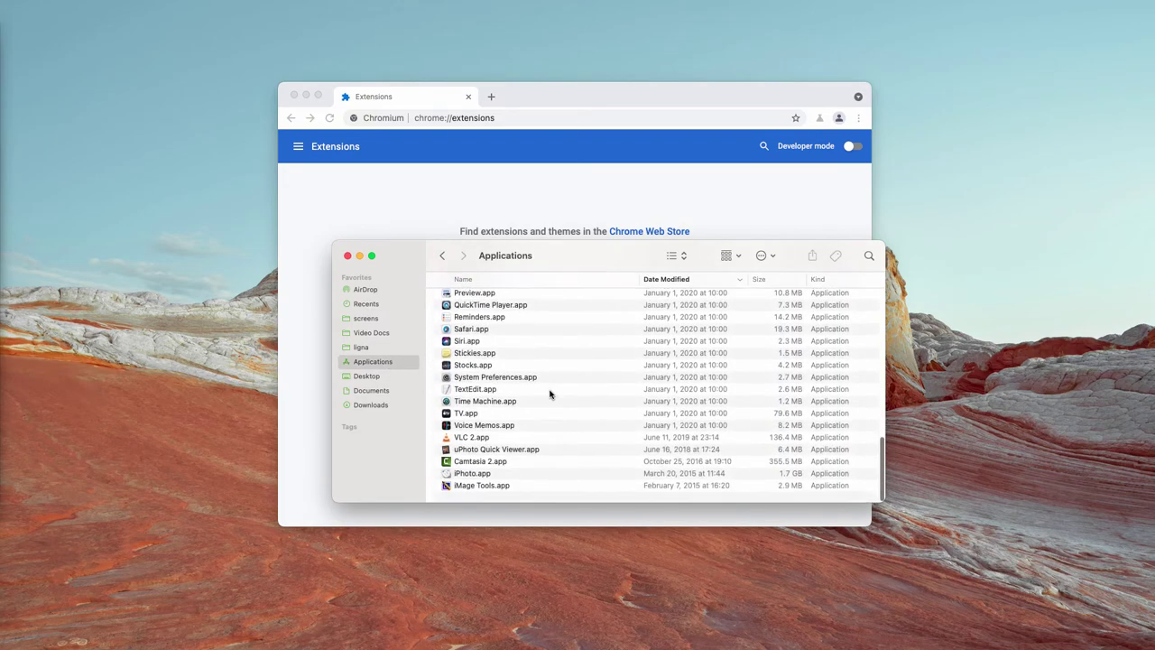
pyautogui.scroll(5, 548, 390)
pyautogui.scroll(10, 550, 394)
pyautogui.scroll(5, 548, 394)
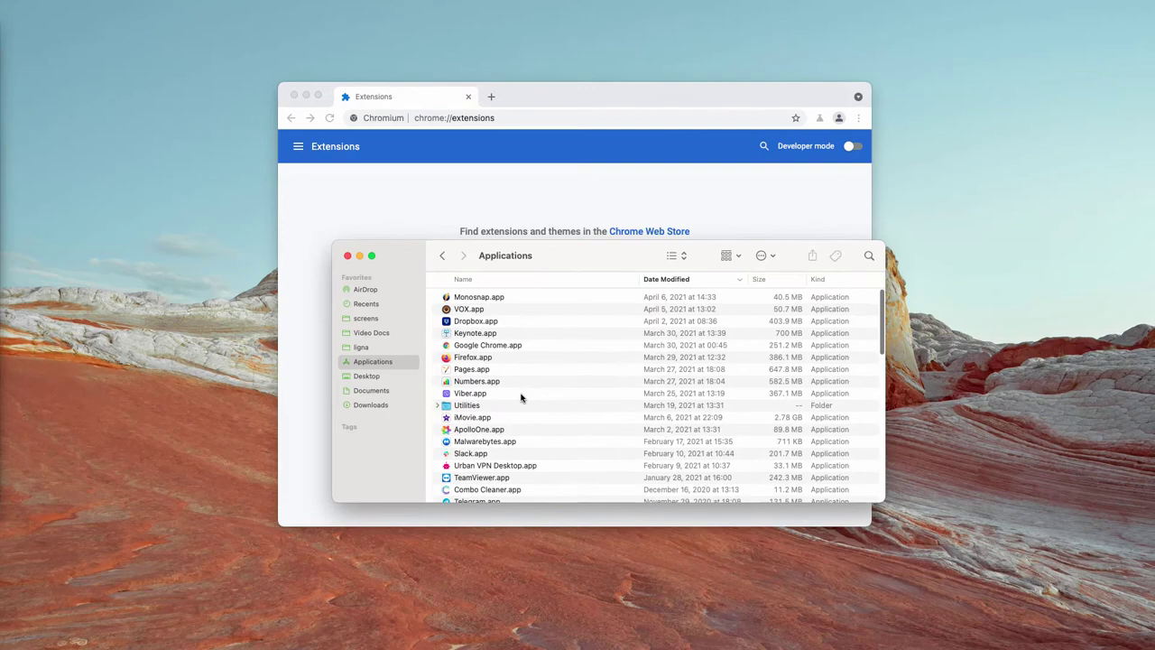
pyautogui.scroll(-5, 523, 396)
pyautogui.scroll(-1, 532, 370)
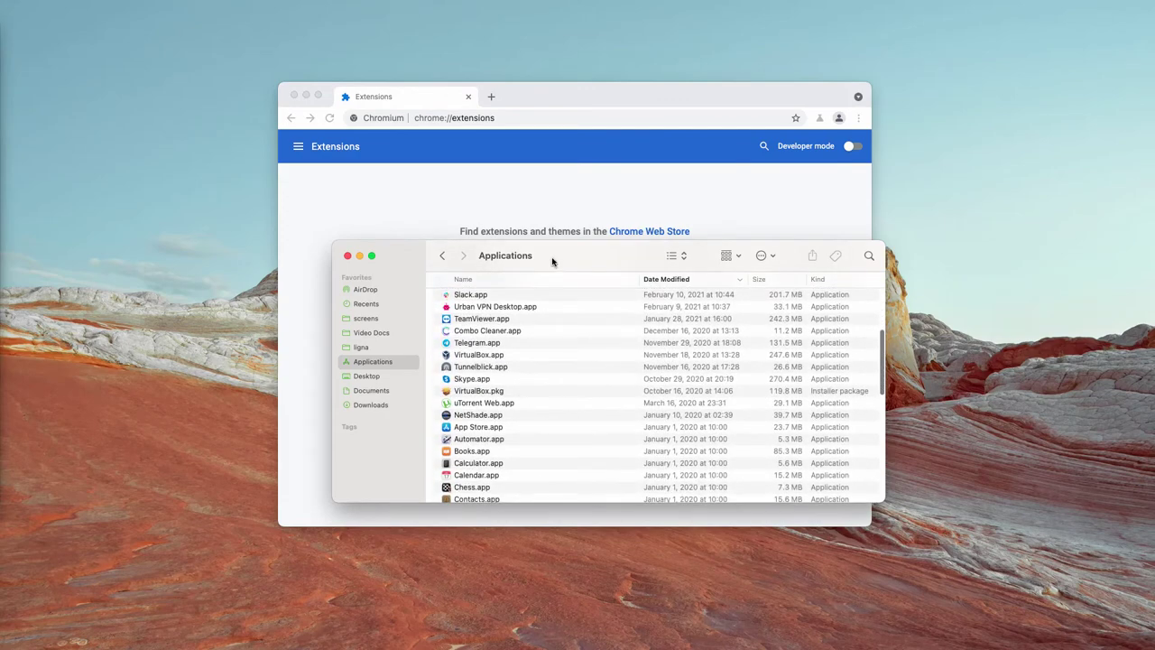
pyautogui.moveTo(552, 261); pyautogui.dragTo(544, 270)
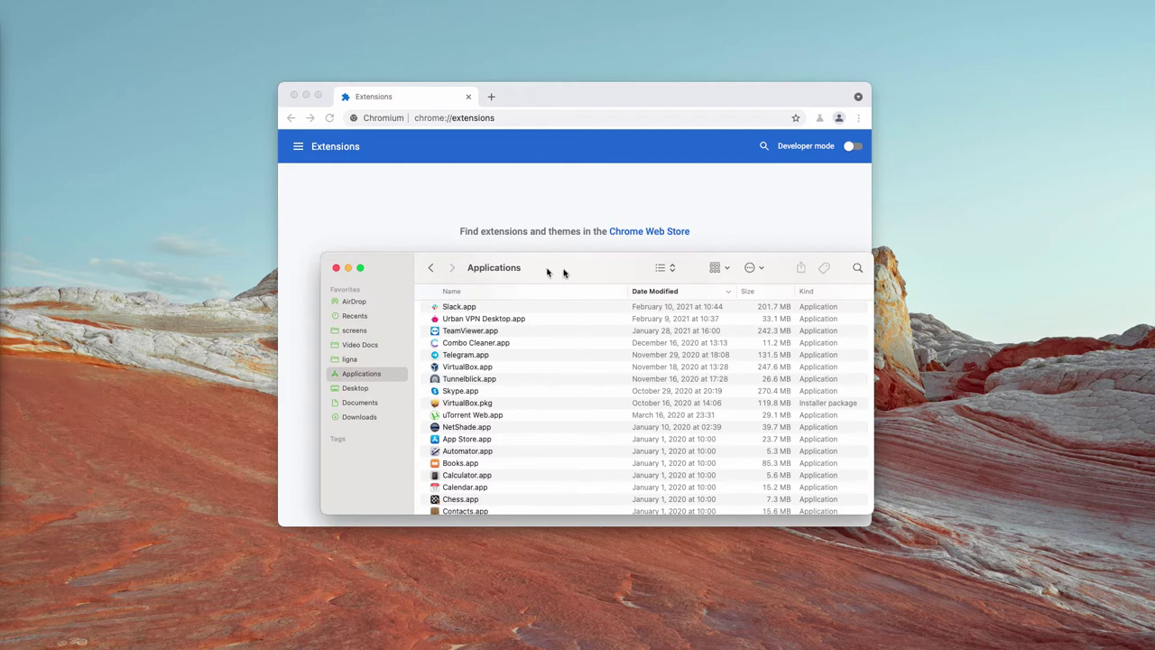
pyautogui.moveTo(569, 271); pyautogui.dragTo(559, 275)
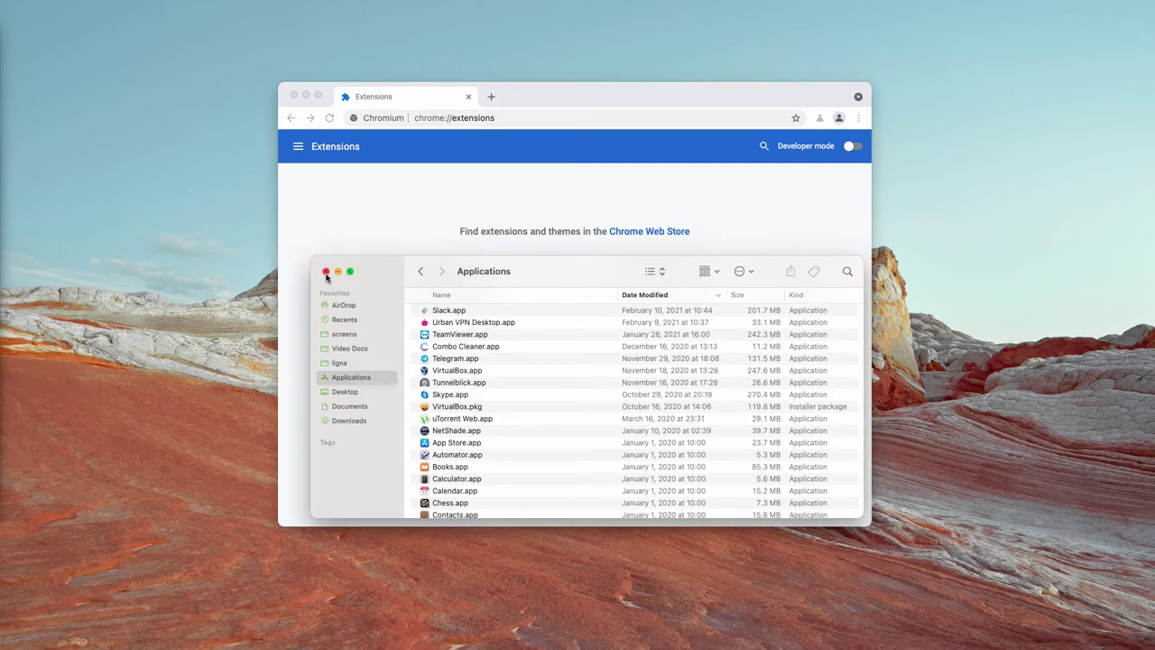
# Close Finder and go to combocleaner.com in Chromium
pyautogui.click(326, 272)
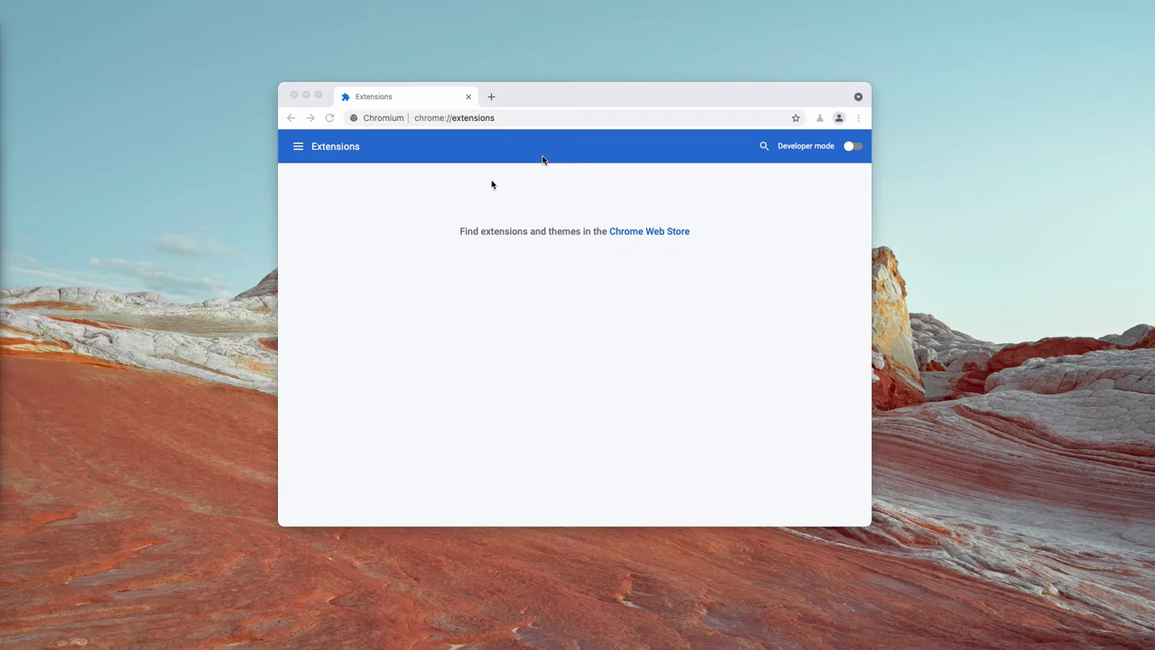
pyautogui.click(567, 117)
pyautogui.write('c')
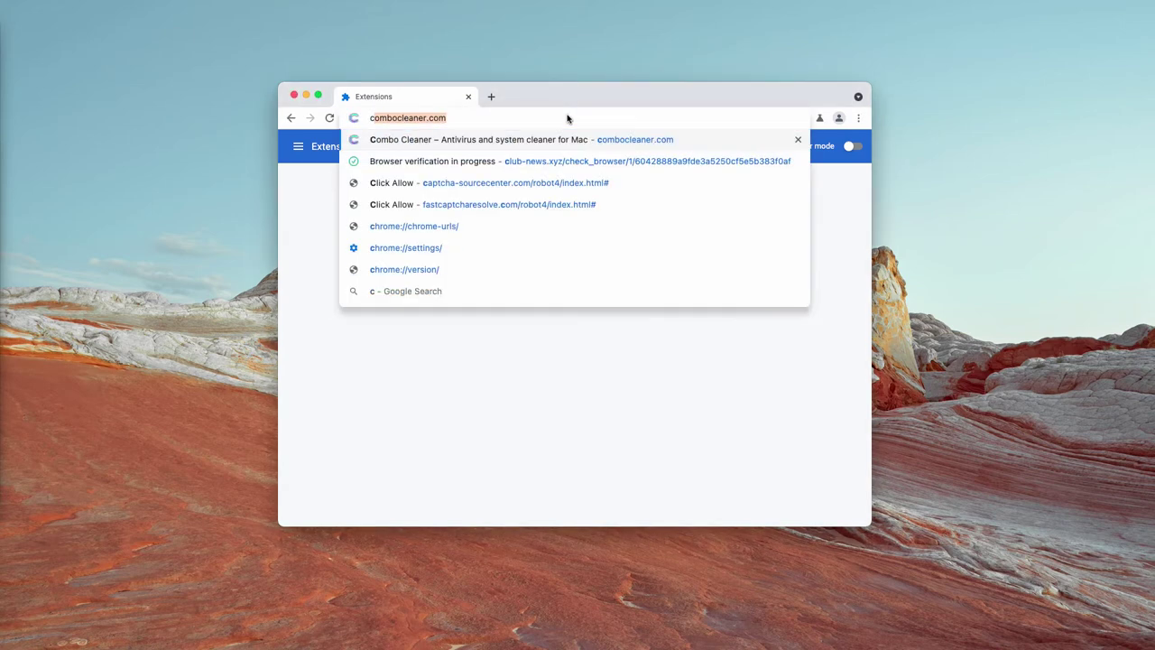
pyautogui.press('Return')
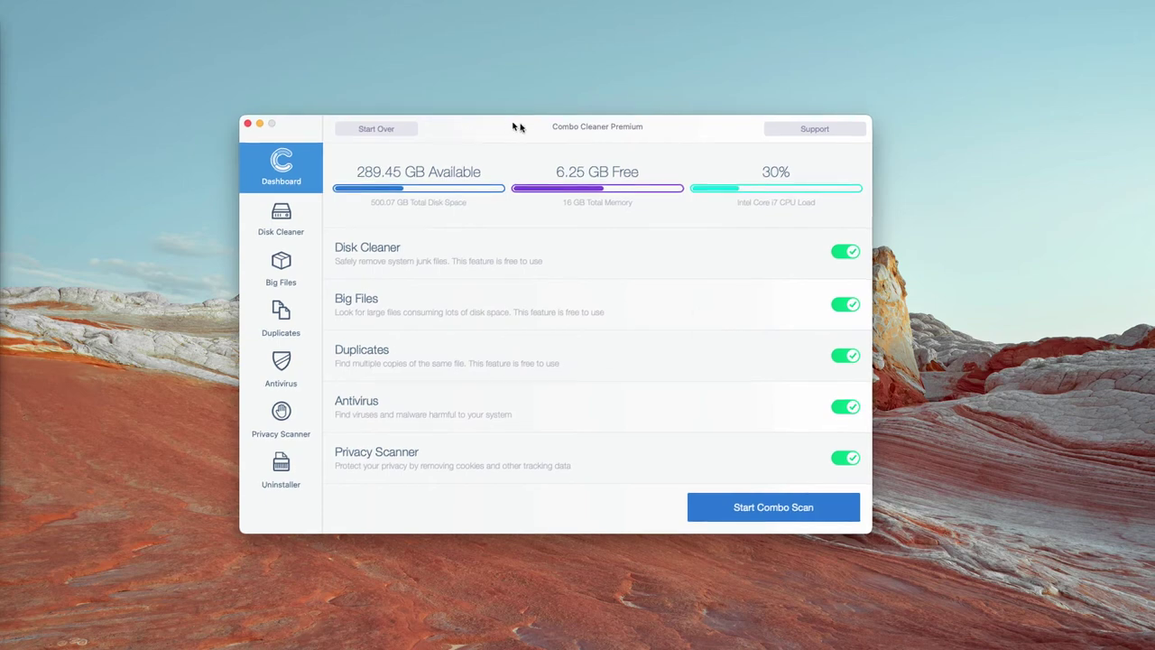
# Start a Combo Scan of the whole Mac with all modules enabled
pyautogui.click(749, 507)
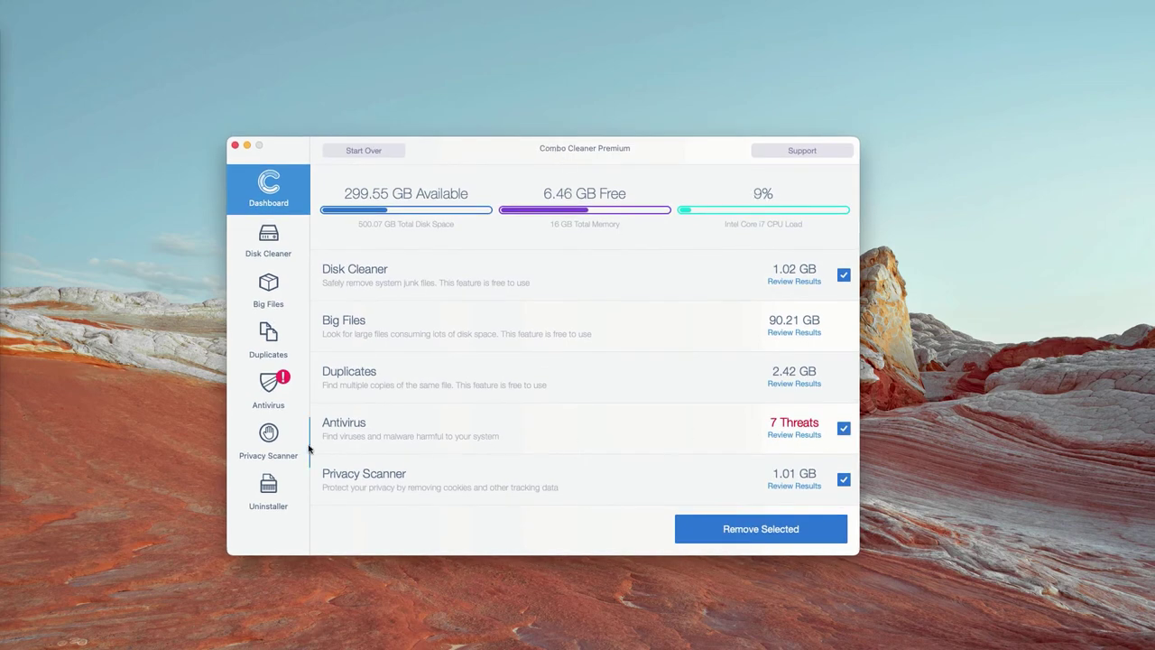
pyautogui.click(273, 398)
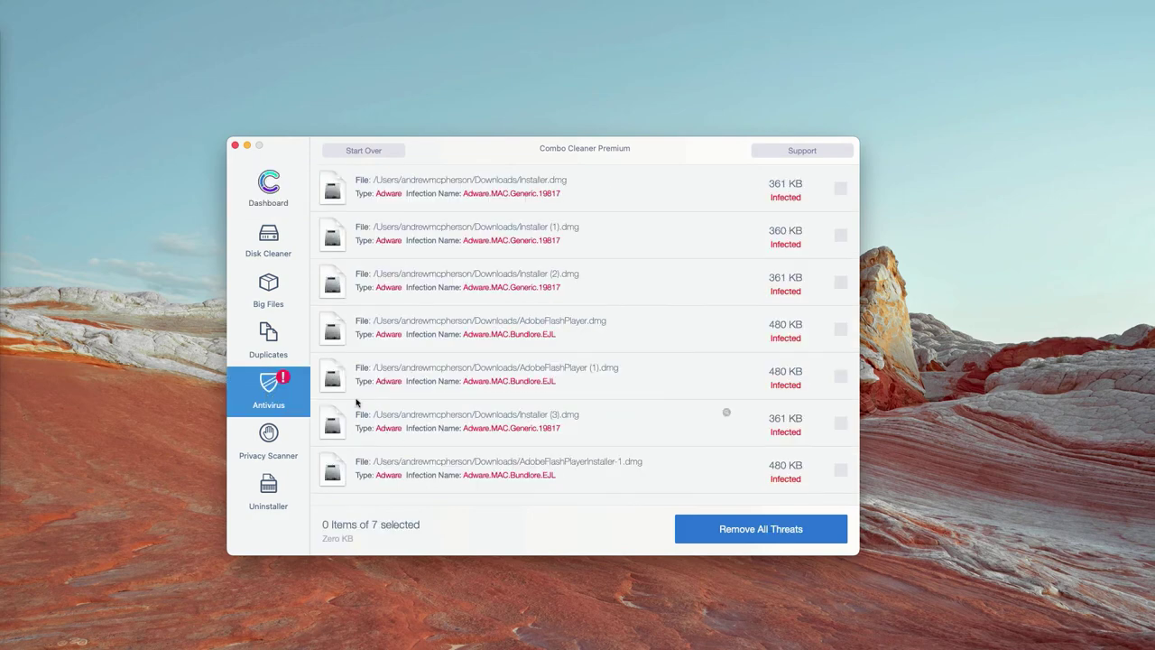
pyautogui.click(269, 191)
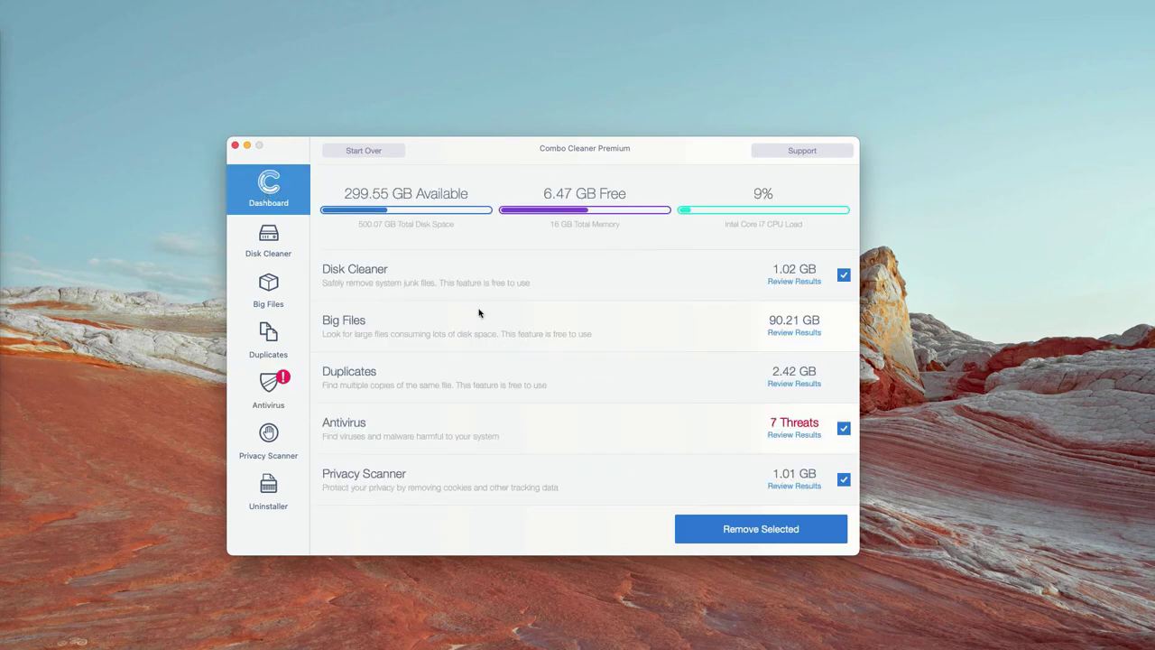
pyautogui.click(795, 435)
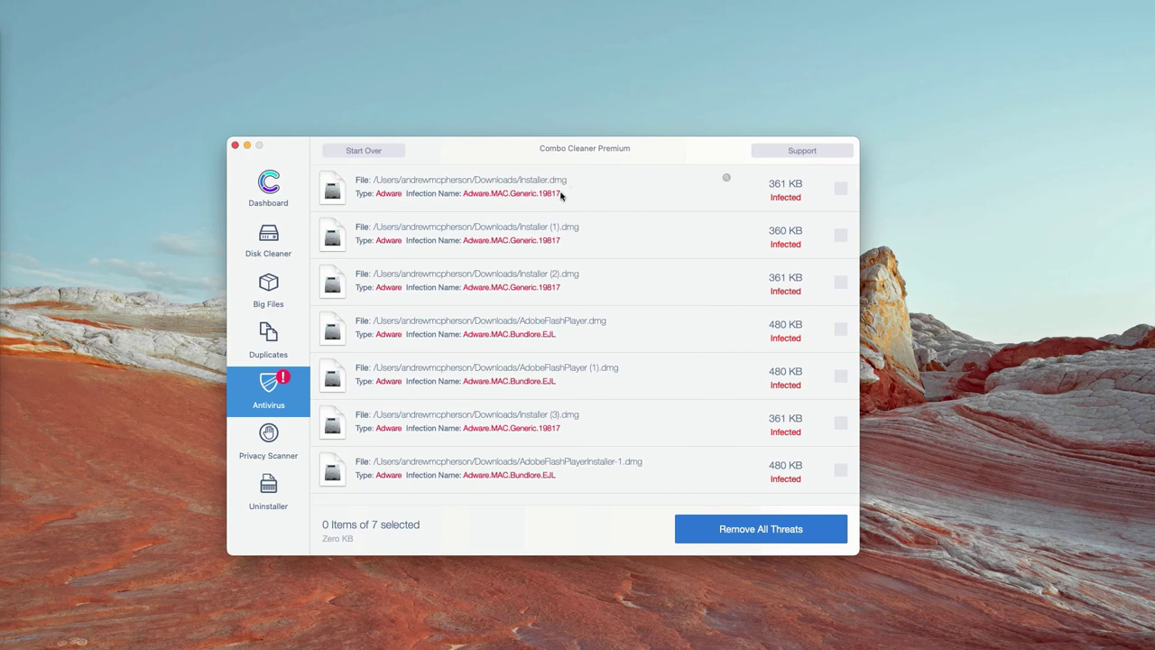
pyautogui.moveTo(643, 158); pyautogui.dragTo(644, 162)
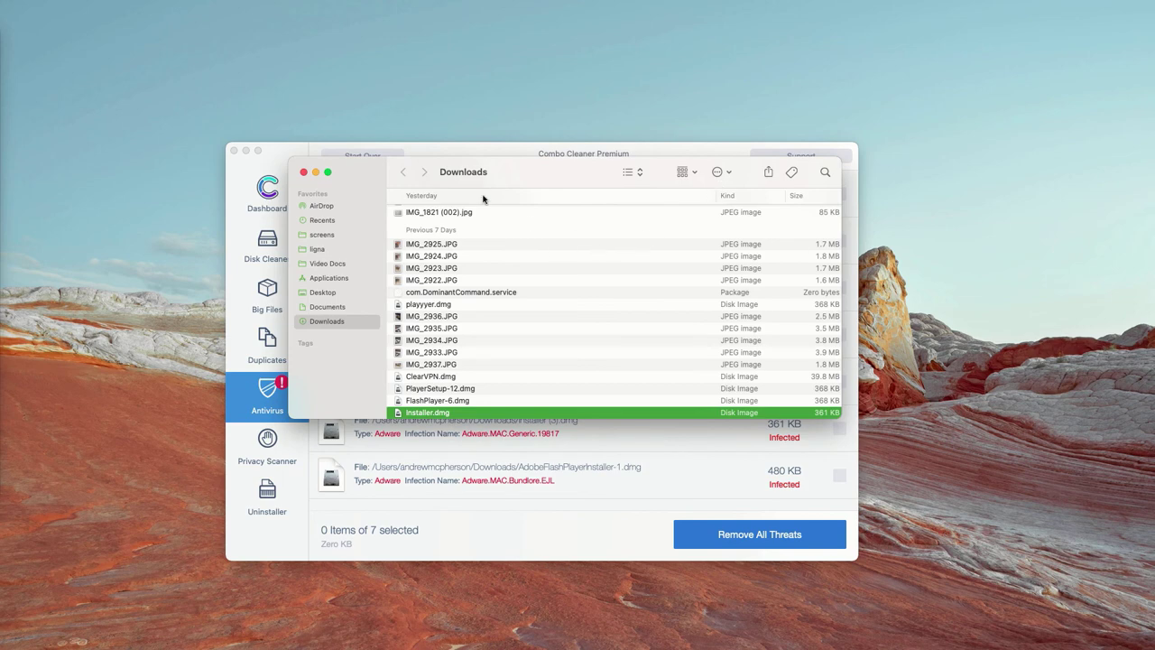
# Move Installer.dmg from Downloads to the Trash and close the Downloads window
pyautogui.scroll(-3, 501, 397)
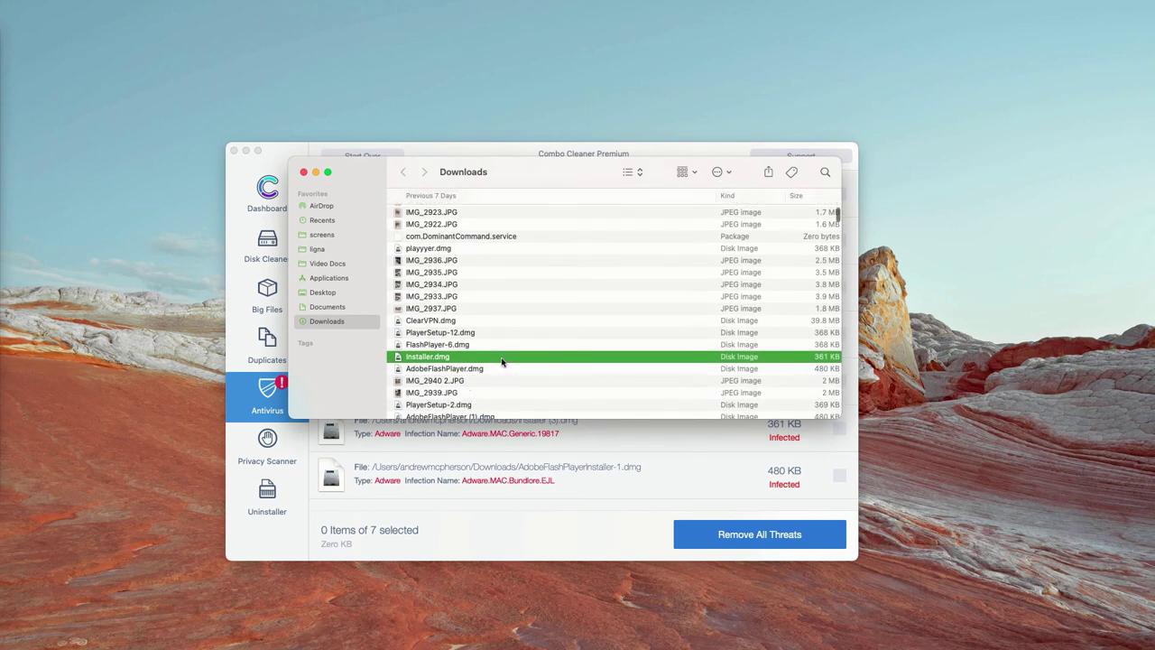
pyautogui.rightClick(461, 361)
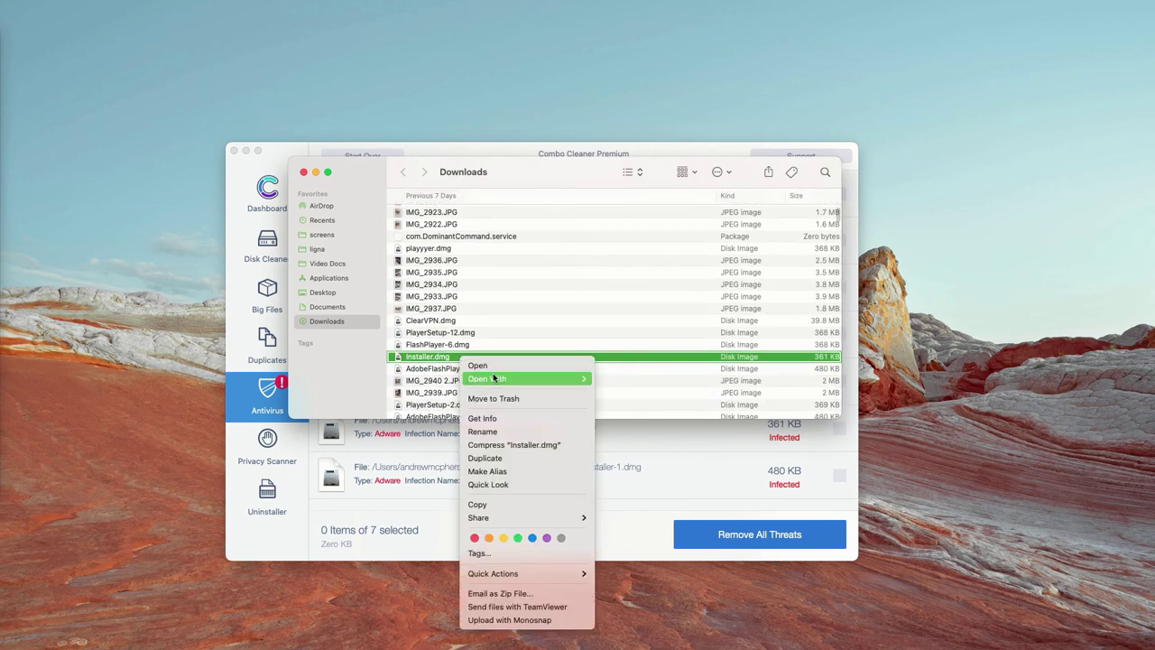
pyautogui.click(411, 276)
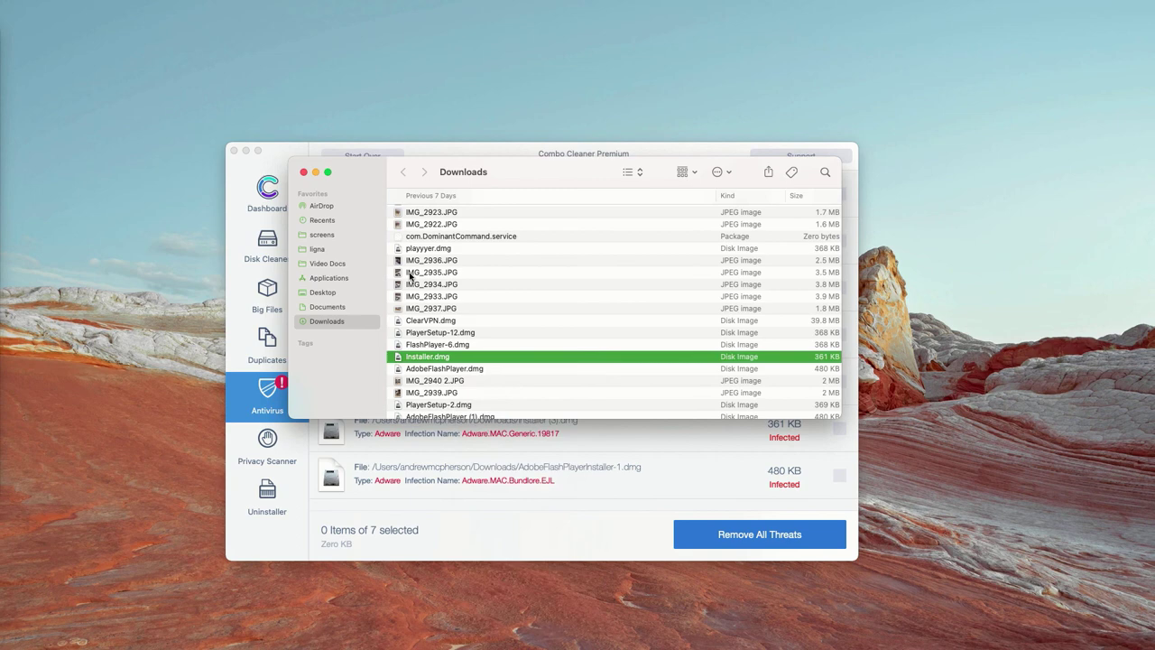
pyautogui.click(305, 173)
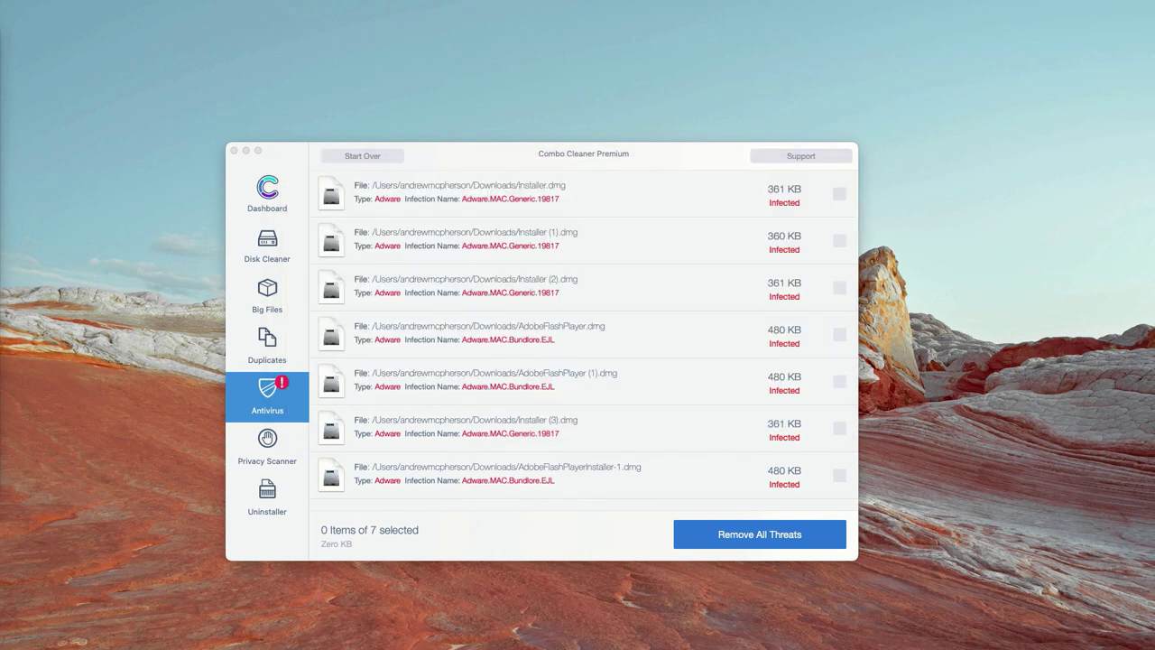
# Reveal Installer (1).dmg from Combo Cleaner, trash it, and close Downloads
pyautogui.click(725, 233)
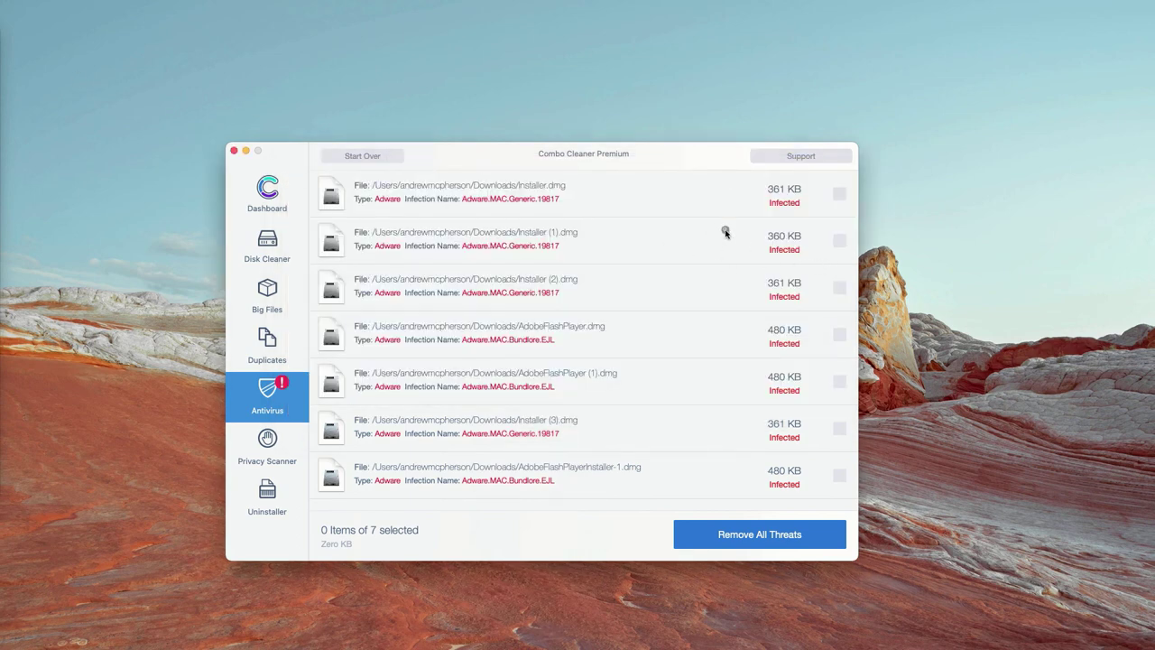
pyautogui.click(723, 232)
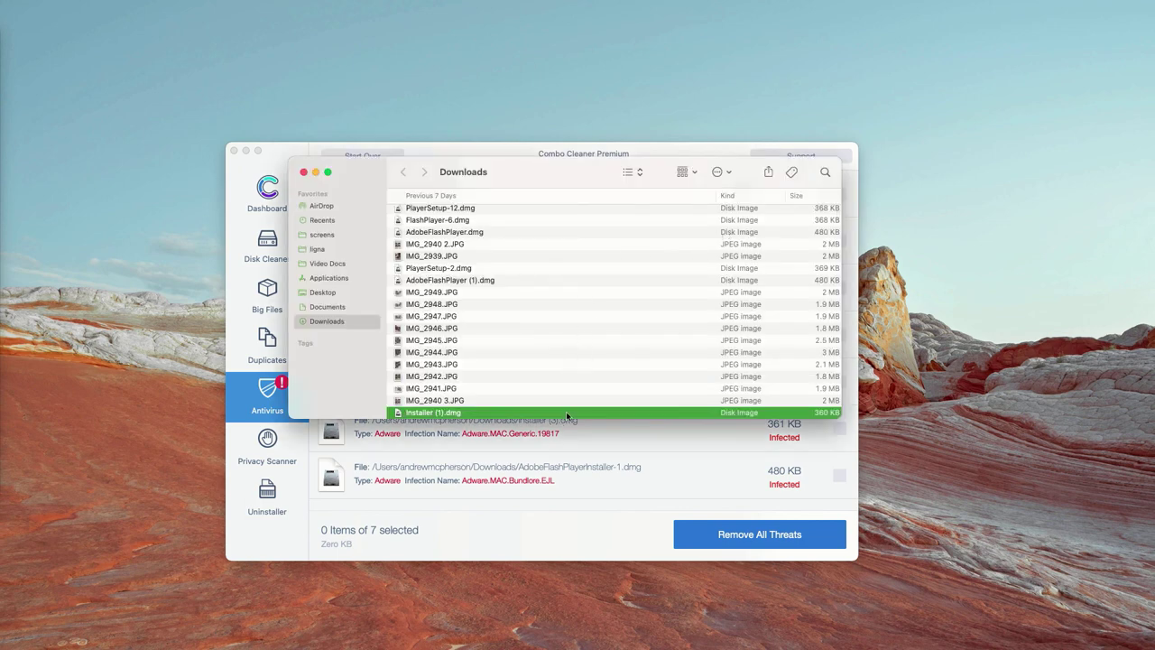
pyautogui.rightClick(566, 411)
pyautogui.click(587, 415)
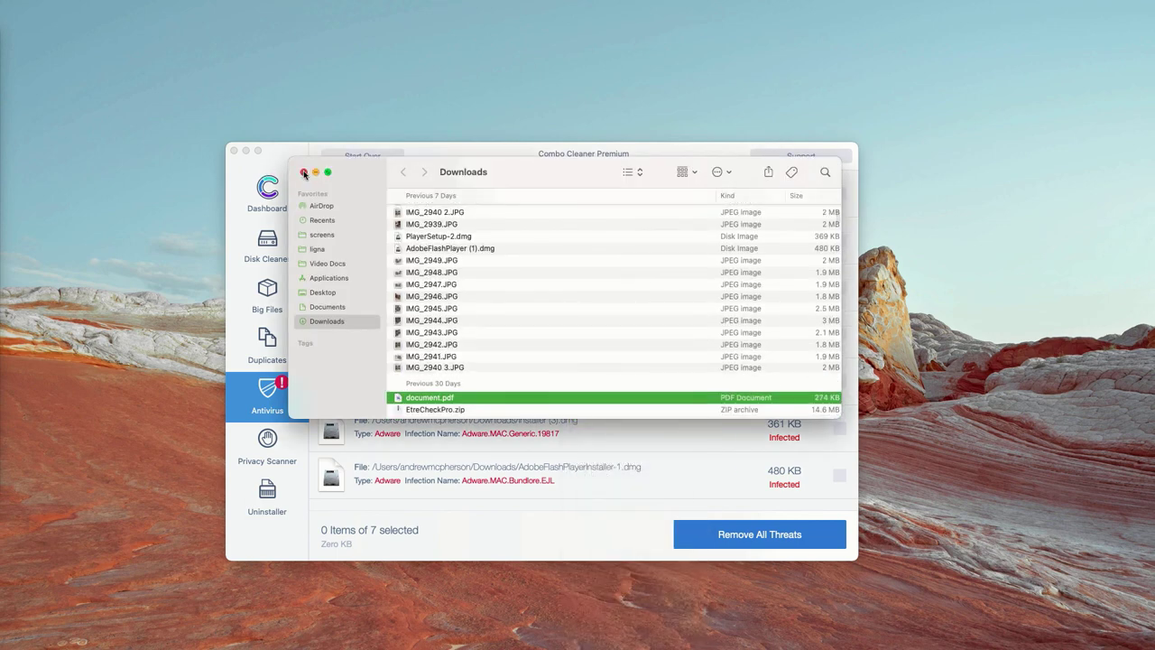
pyautogui.click(304, 172)
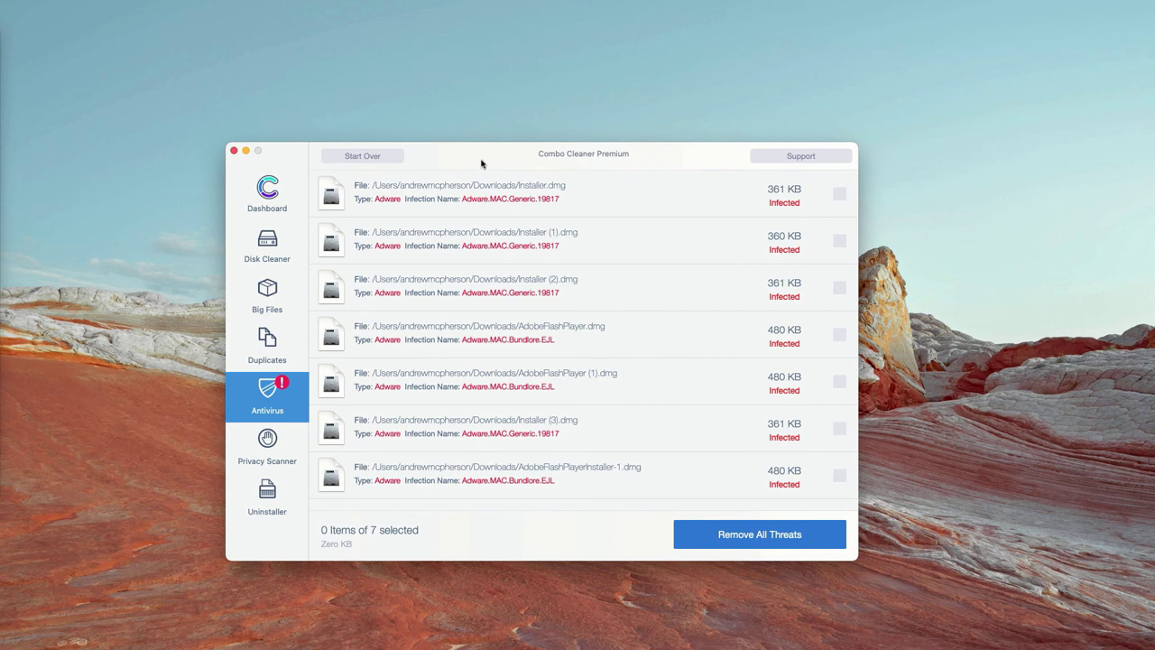